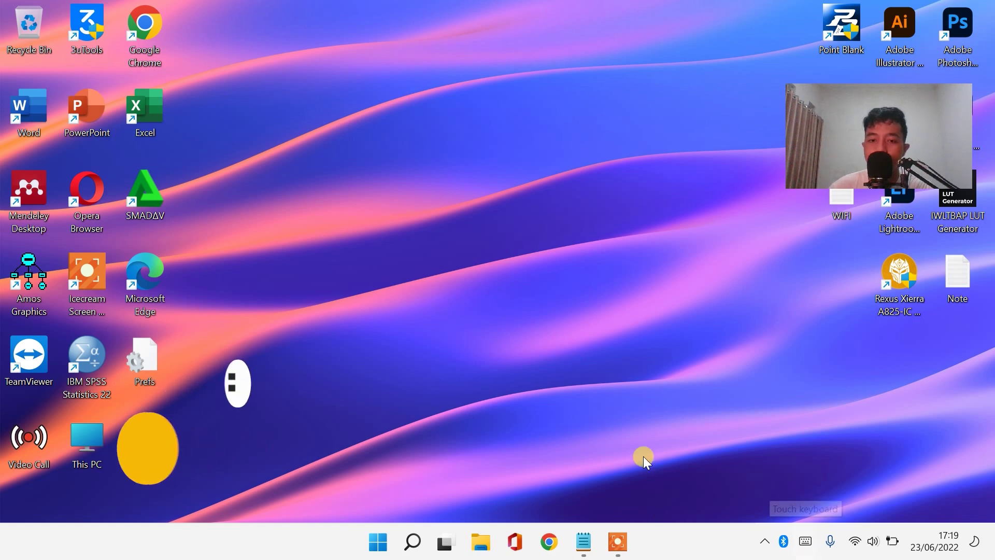
Open the Windows Temp folder by running the command "temp" from the Run dialog
{"action": "right_click", "coordinate": [382, 541]}
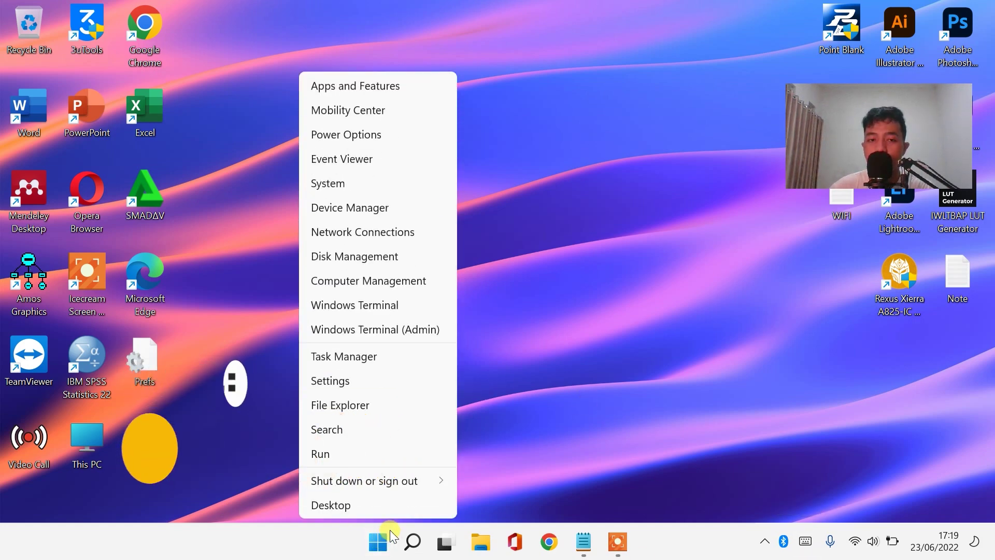
{"action": "left_click", "coordinate": [358, 454]}
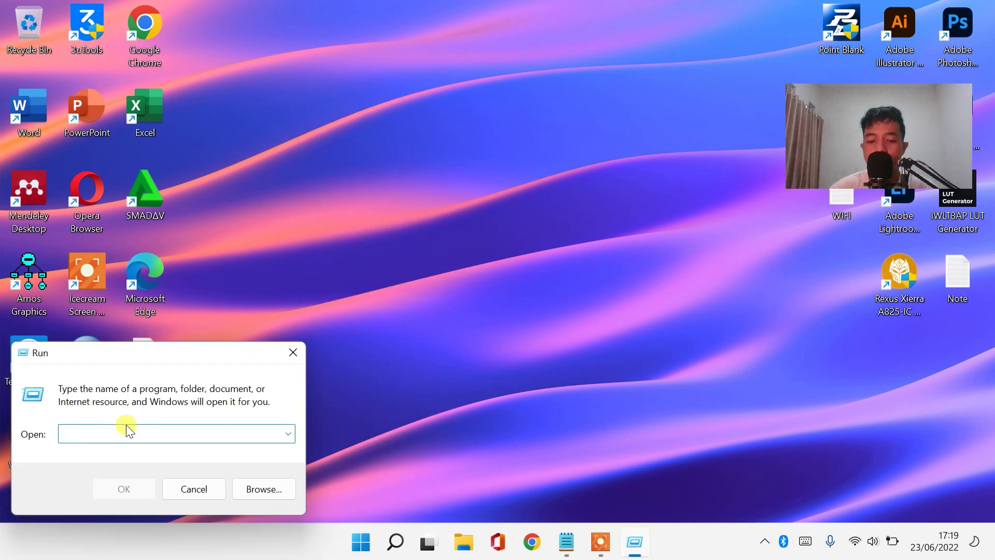
{"action": "type", "text": "tem"}
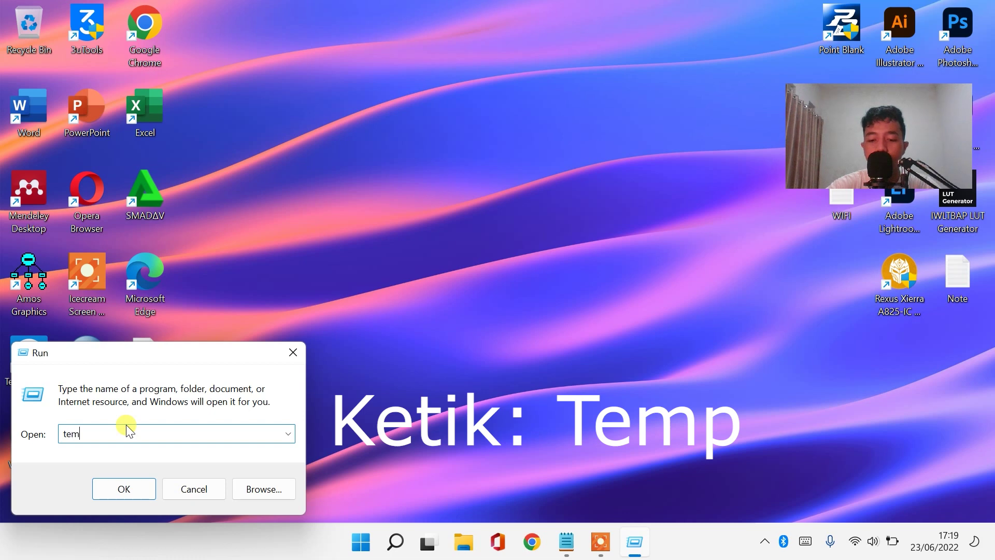
{"action": "type", "text": "p"}
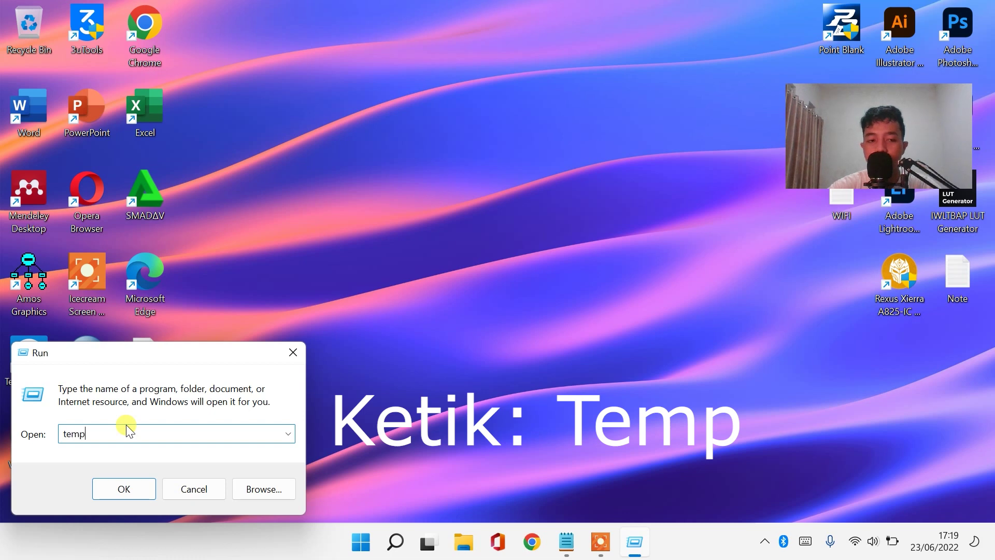
{"action": "left_click", "coordinate": [109, 496]}
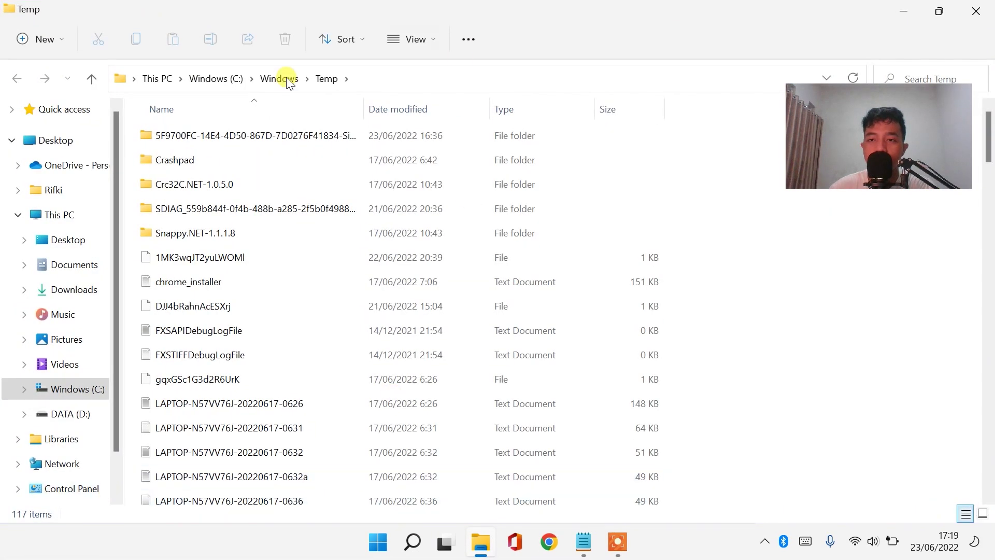
Delete everything in the Windows Temp folder, granting administrator permission and skipping all files that are in use
{"action": "left_click", "coordinate": [258, 213]}
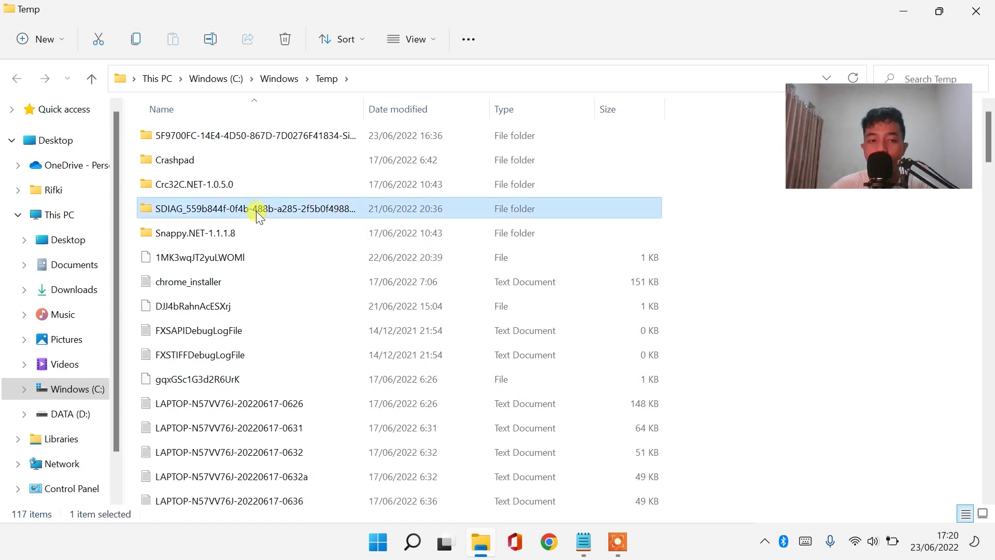
{"action": "key", "text": "ctrl+a"}
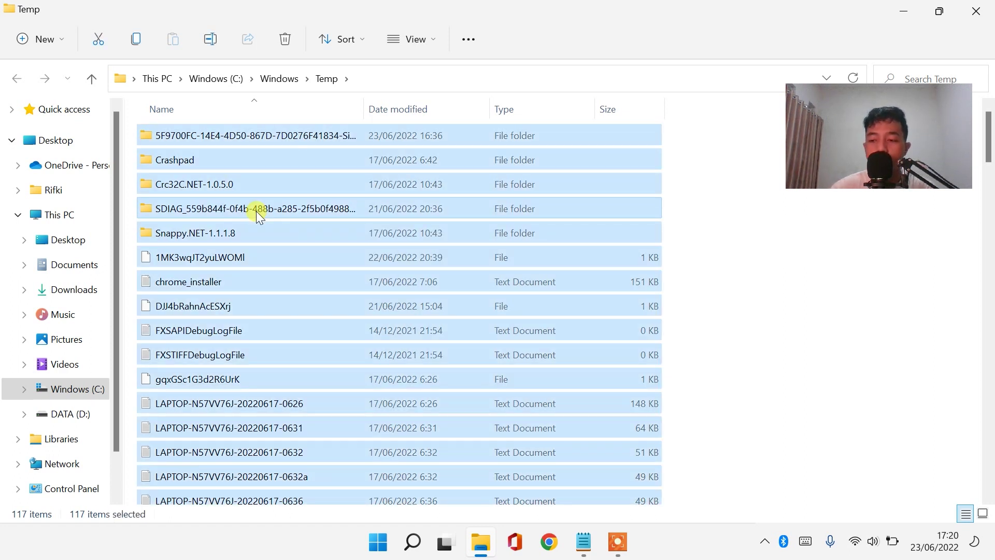
{"action": "key", "text": "Delete"}
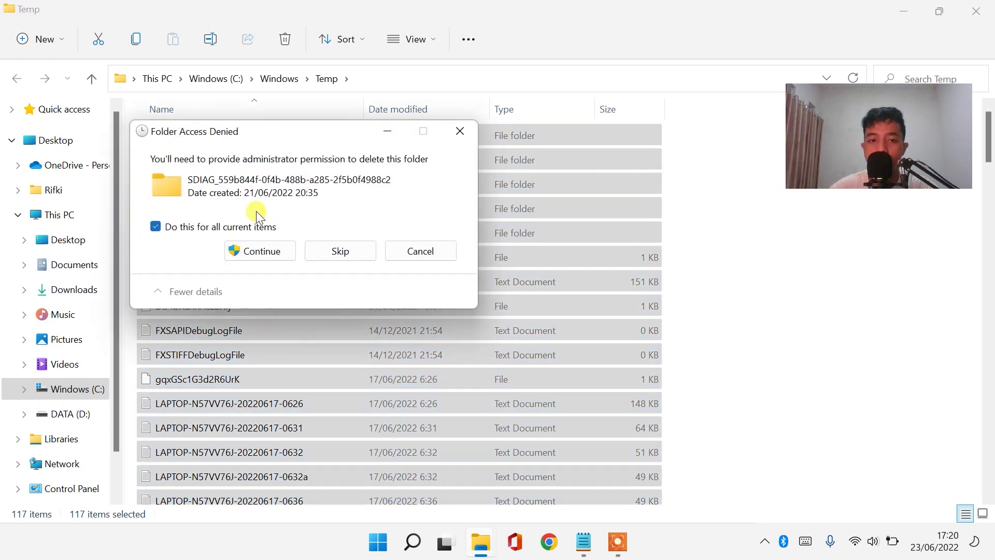
{"action": "left_click", "coordinate": [262, 251]}
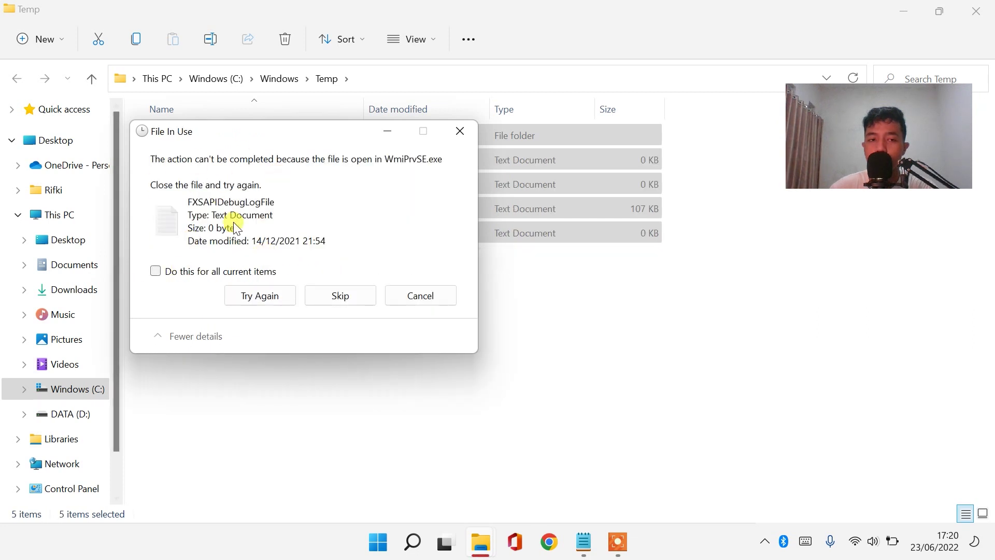
{"action": "left_click", "coordinate": [155, 271]}
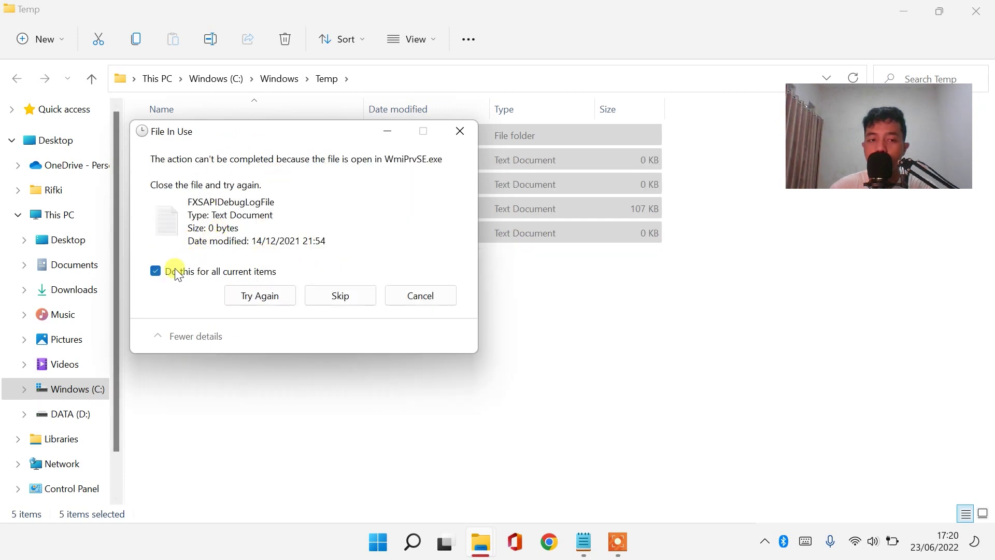
{"action": "left_click", "coordinate": [318, 298]}
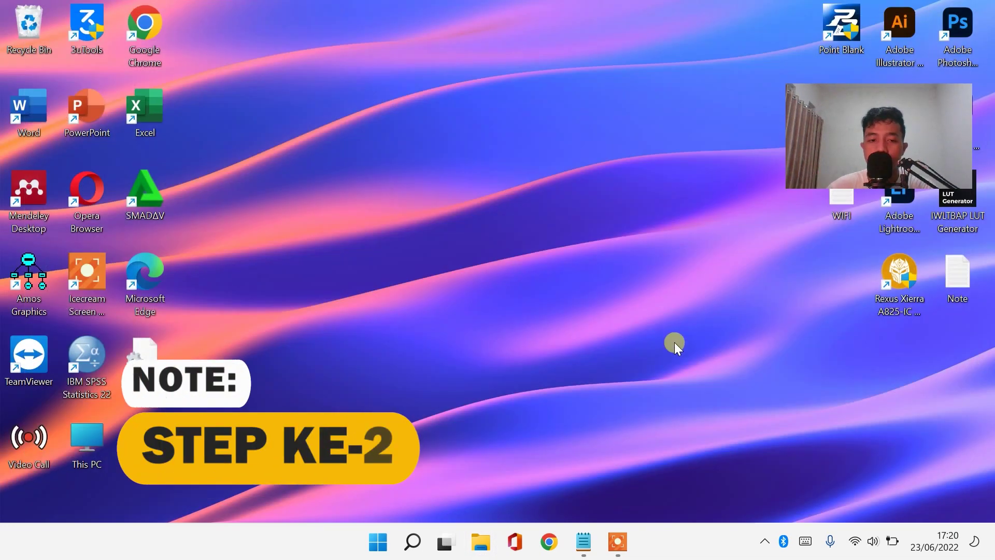
Open the user's local Temp folder by running the command "%temp%" from the Run dialog
{"action": "right_click", "coordinate": [376, 545]}
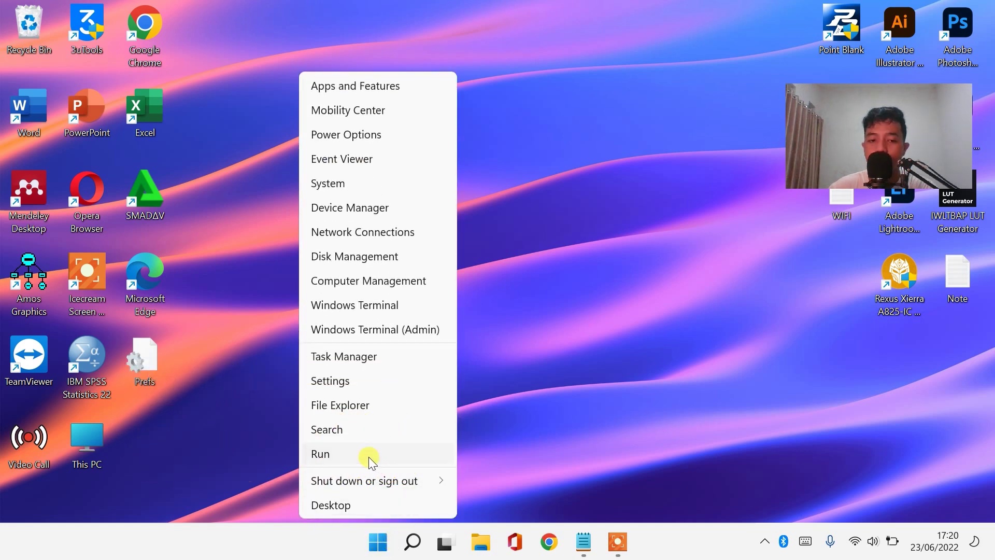
{"action": "left_click", "coordinate": [368, 456]}
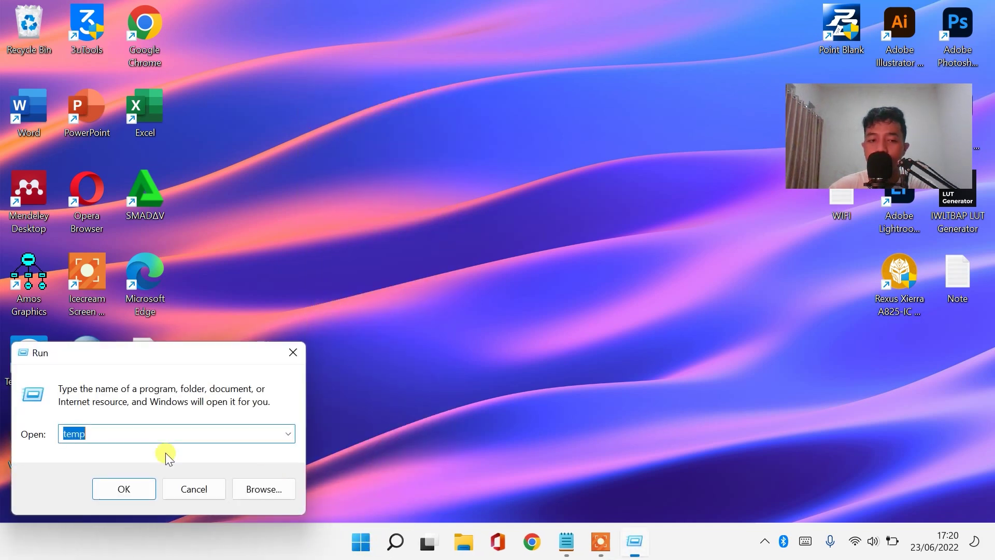
{"action": "left_click", "coordinate": [65, 435]}
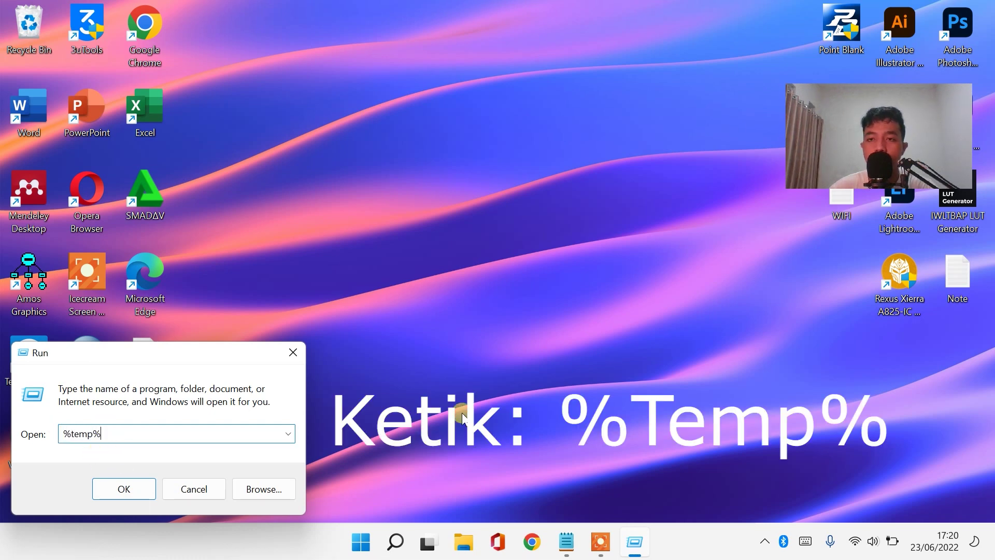
{"action": "left_click", "coordinate": [112, 486]}
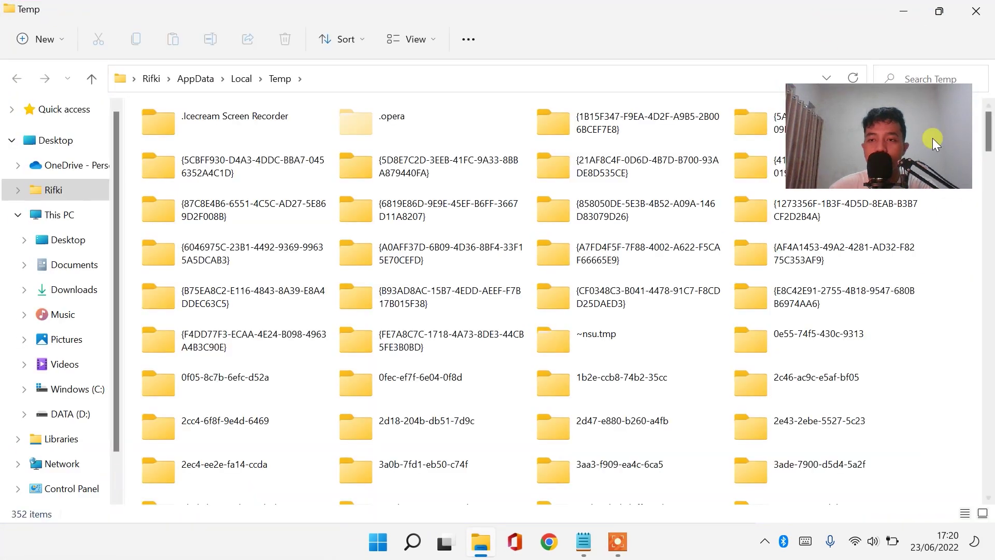
Delete everything in the user's local Temp folder with administrator permission, skip all files in use, and close the folder window
{"action": "left_click", "coordinate": [598, 170]}
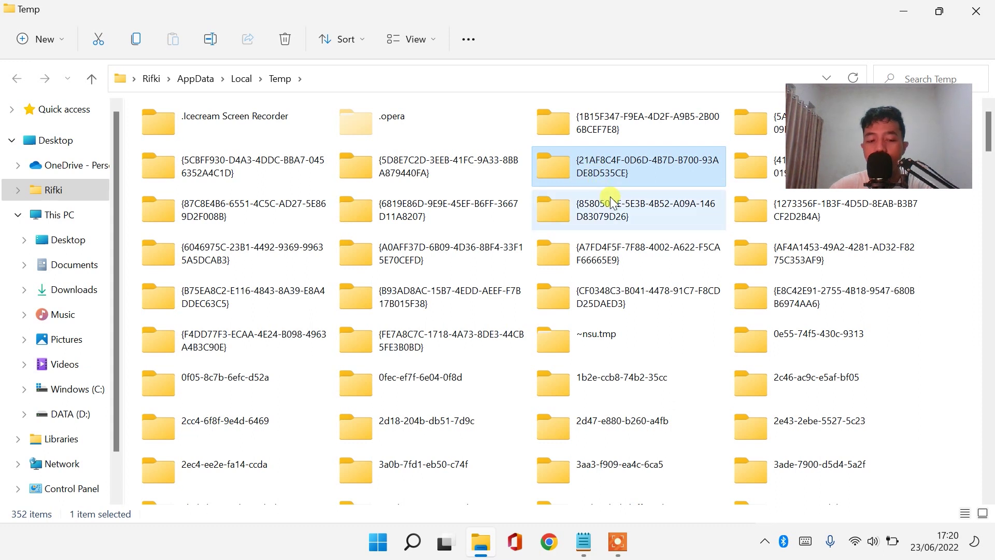
{"action": "key", "text": "ctrl+a"}
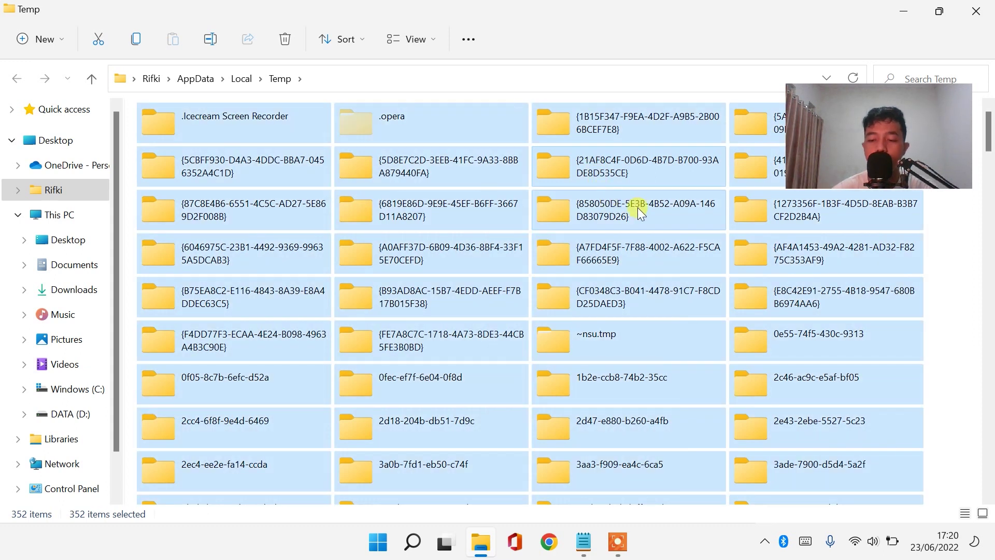
{"action": "key", "text": "Delete"}
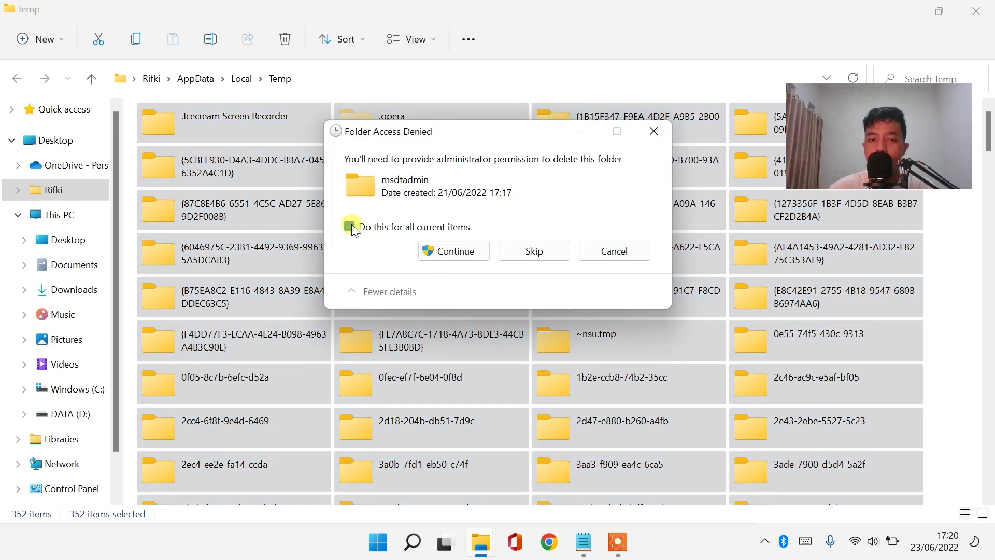
{"action": "left_click", "coordinate": [478, 251]}
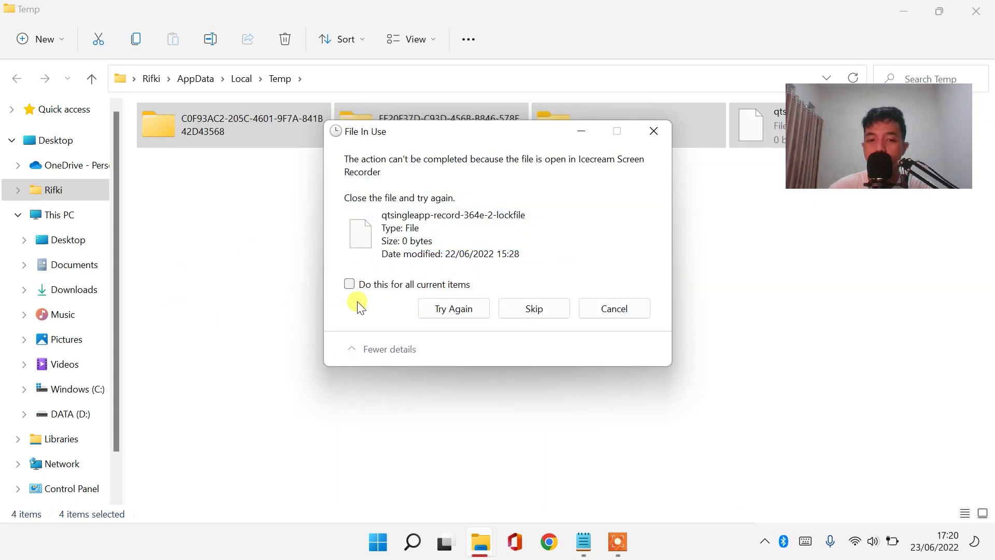
{"action": "left_click", "coordinate": [349, 284]}
{"action": "left_click", "coordinate": [525, 310]}
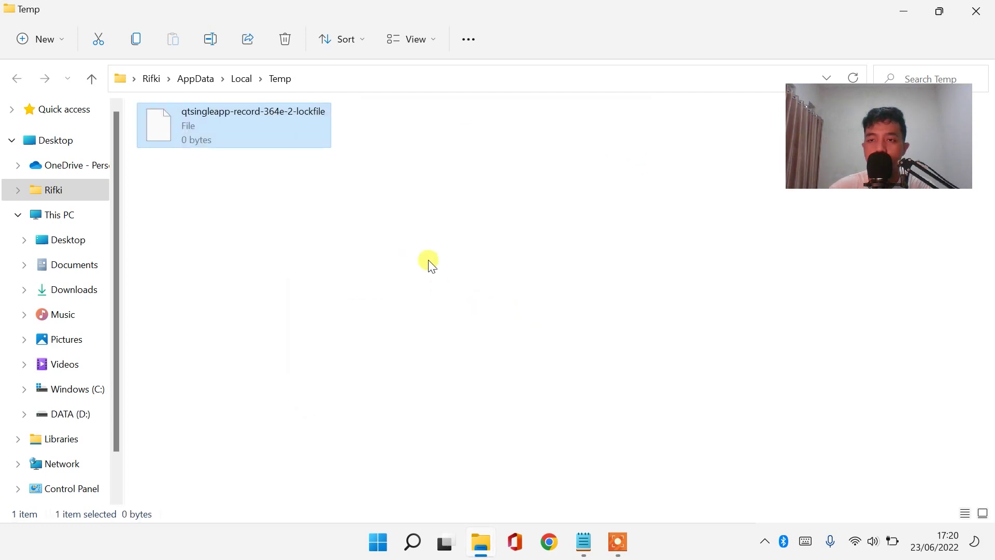
{"action": "left_click", "coordinate": [985, 6]}
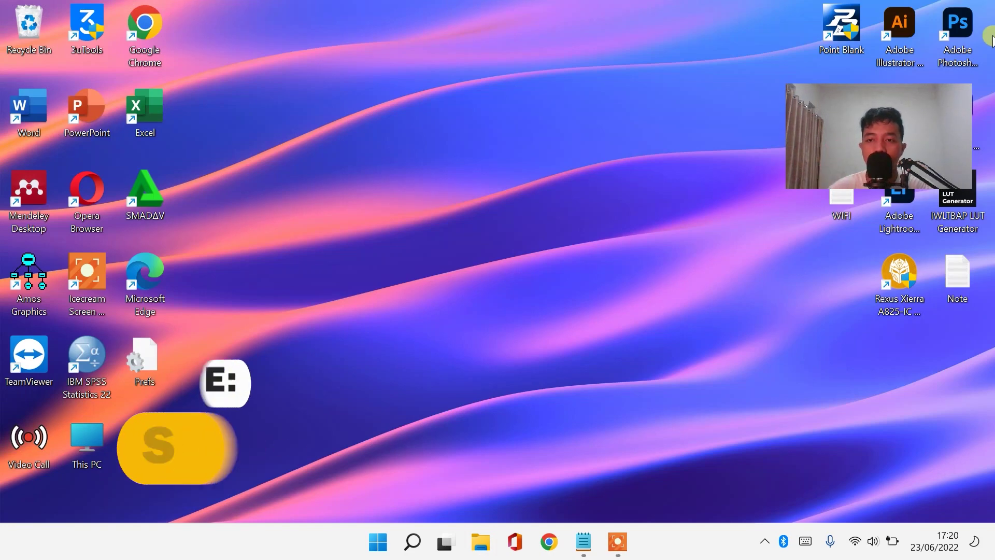
Open the Windows Prefetch folder by running the command "prefetch" from the Run dialog
{"action": "right_click", "coordinate": [378, 553]}
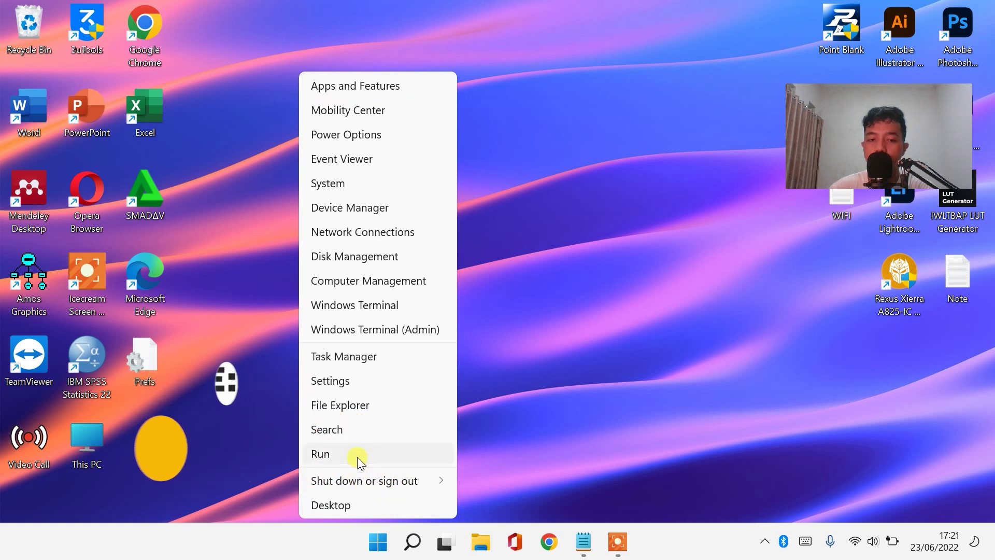
{"action": "left_click", "coordinate": [357, 456]}
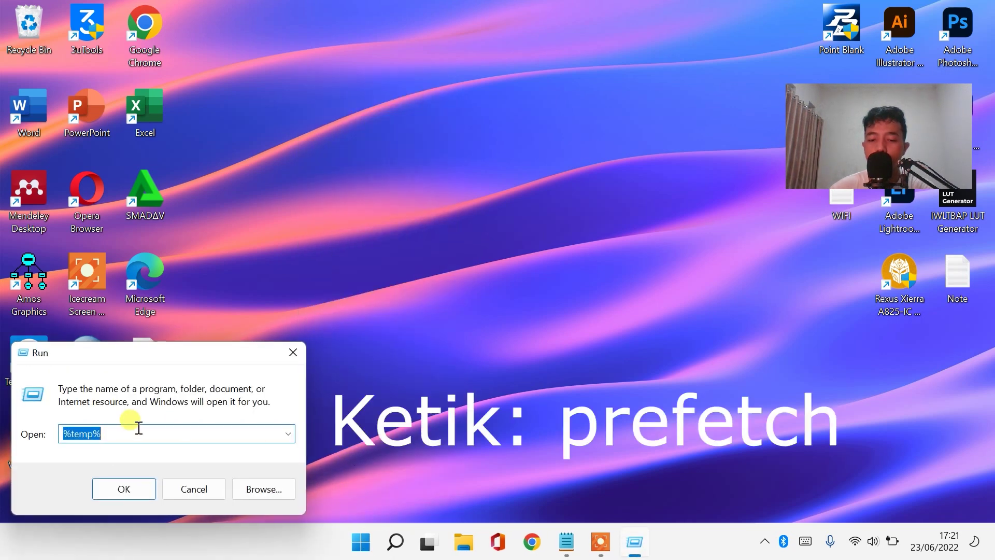
{"action": "type", "text": "pre"}
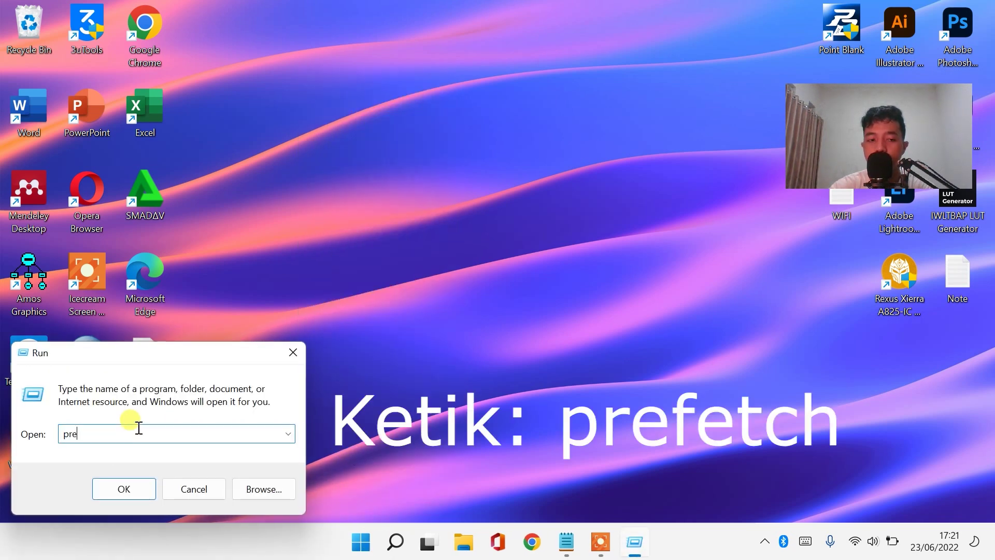
{"action": "type", "text": "fetch"}
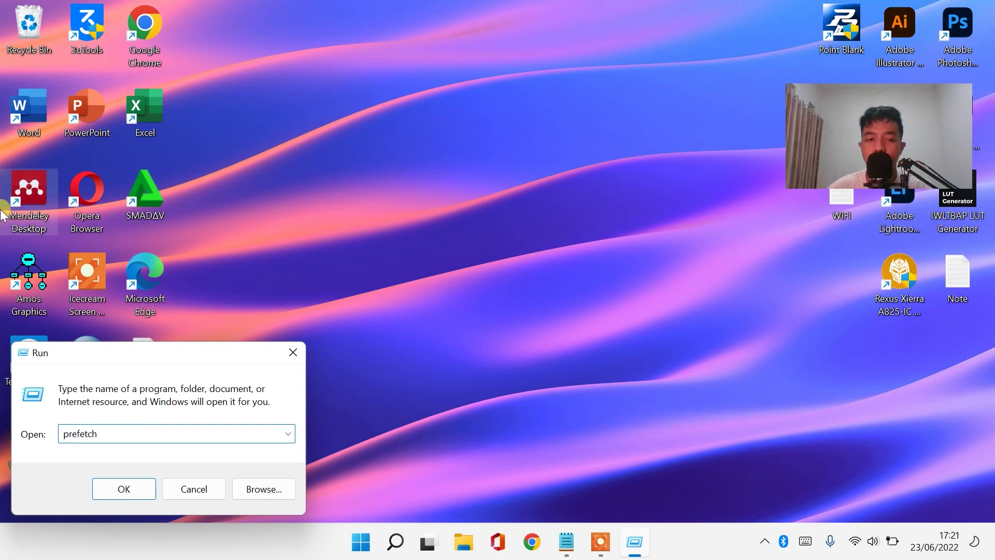
{"action": "left_click", "coordinate": [124, 489]}
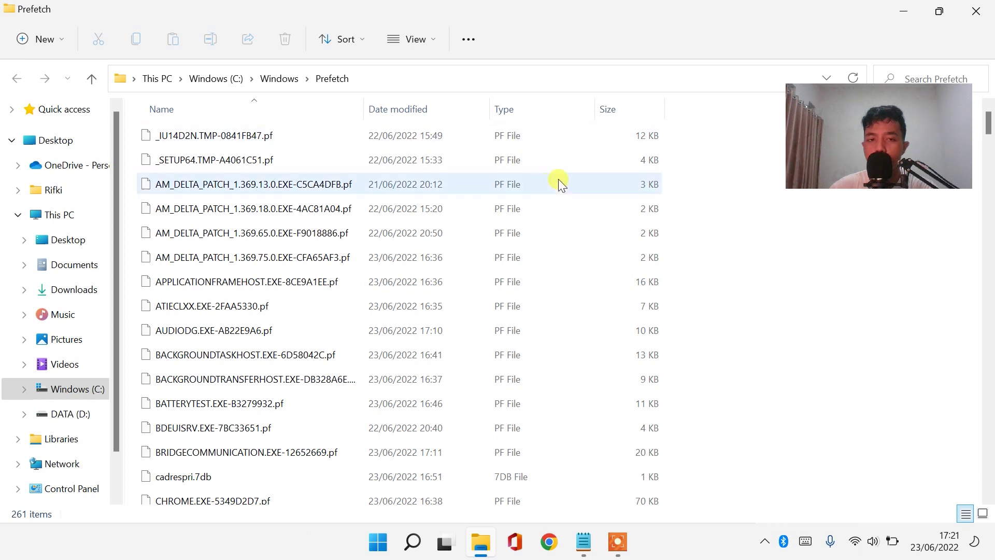
Delete all files in the Prefetch folder, skip those in use, and close the folder window
{"action": "left_click", "coordinate": [517, 209]}
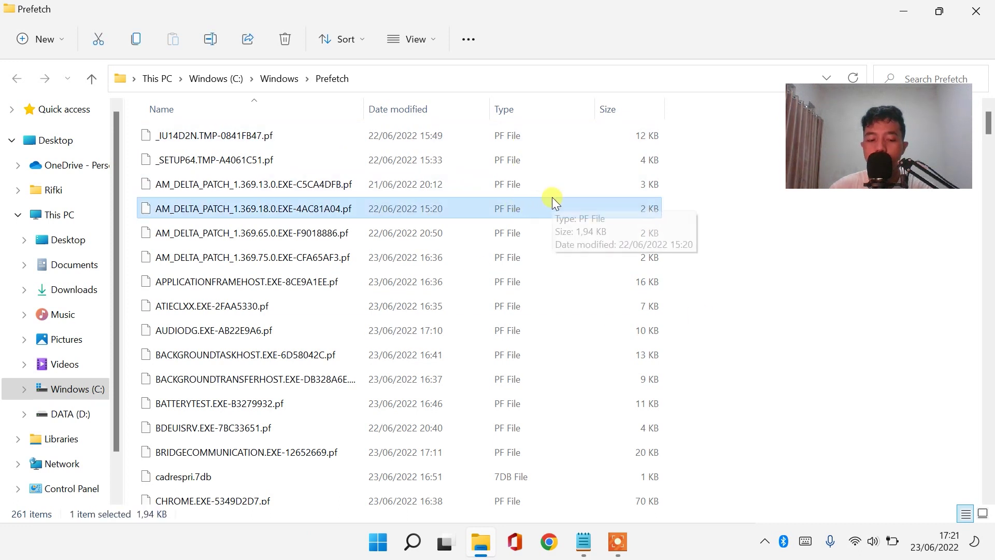
{"action": "key", "text": "ctrl+a"}
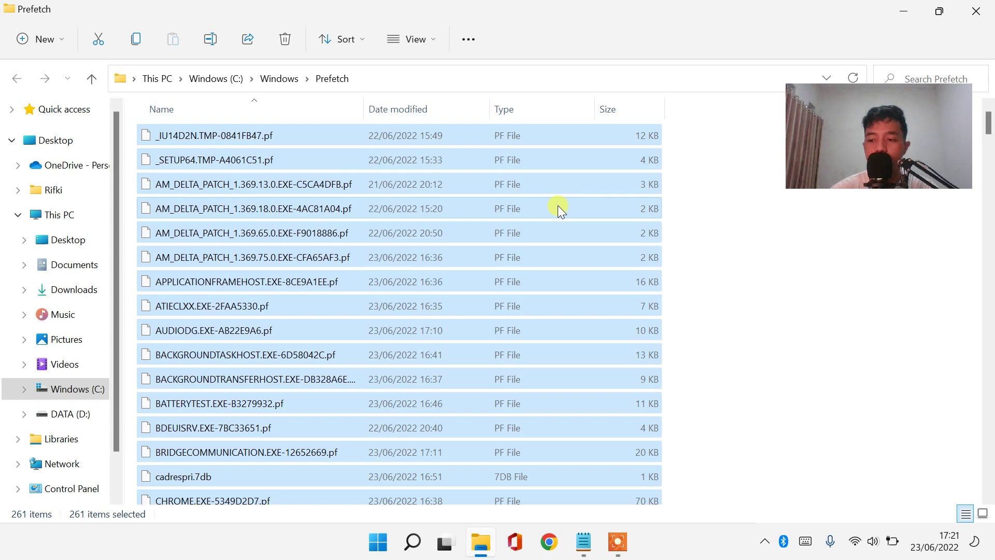
{"action": "key", "text": "Delete"}
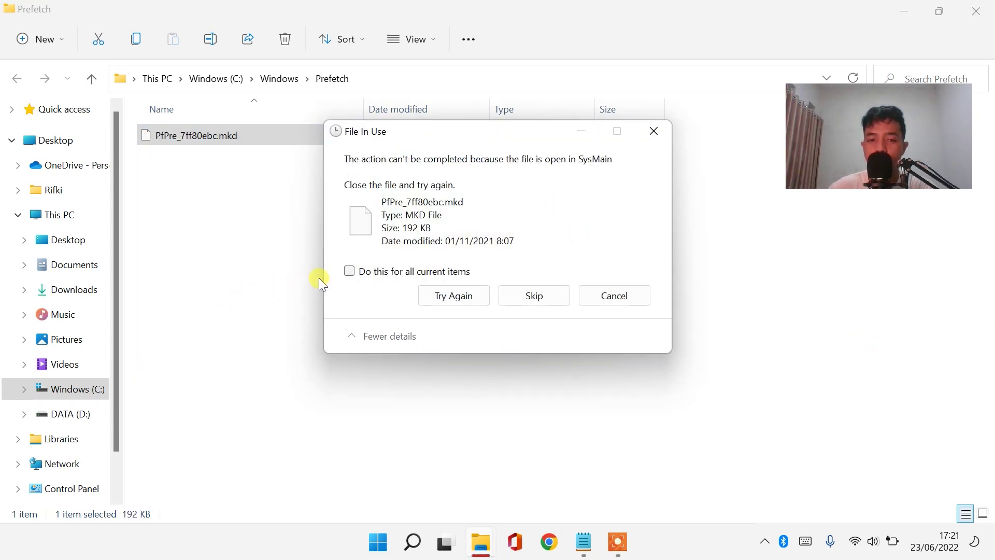
{"action": "left_click", "coordinate": [348, 272]}
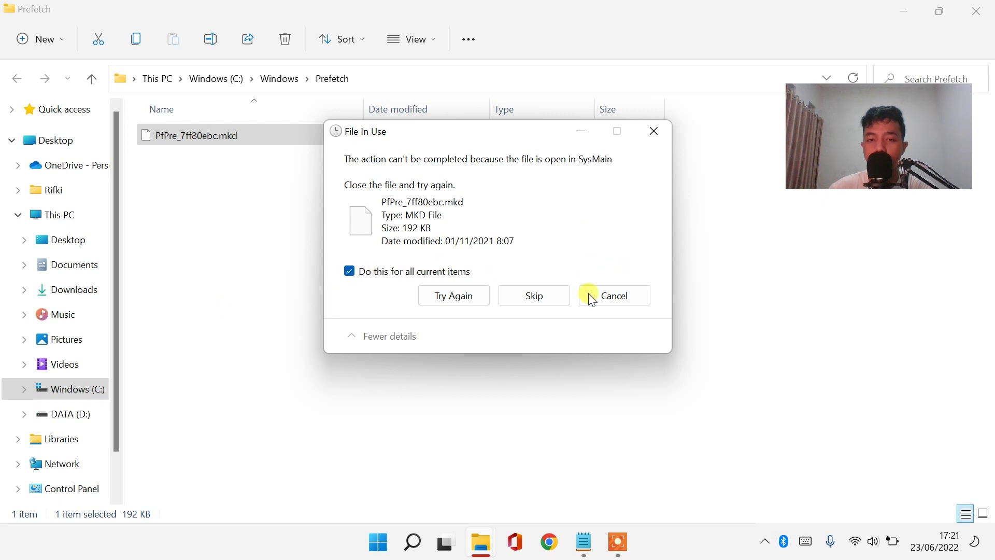
{"action": "left_click", "coordinate": [552, 301]}
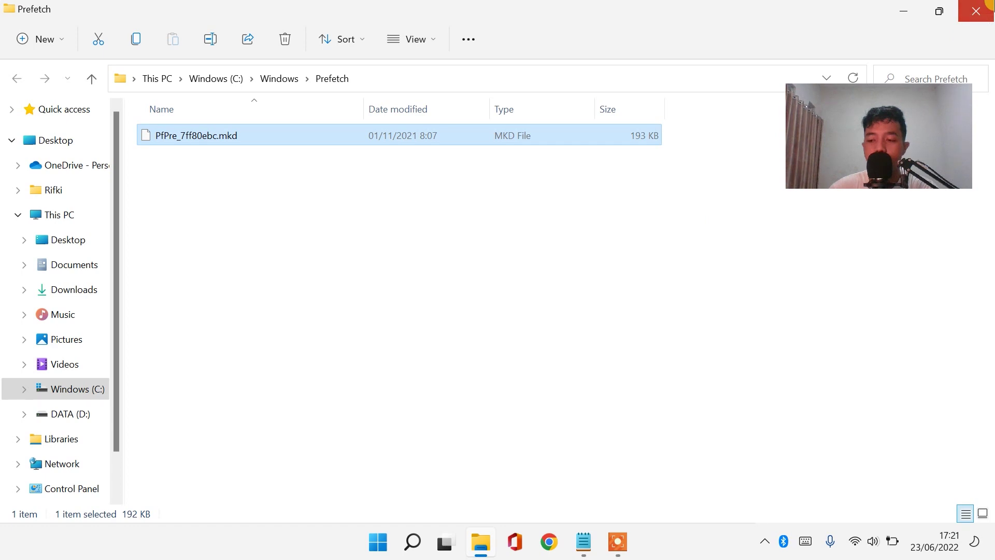
{"action": "left_click", "coordinate": [976, 11]}
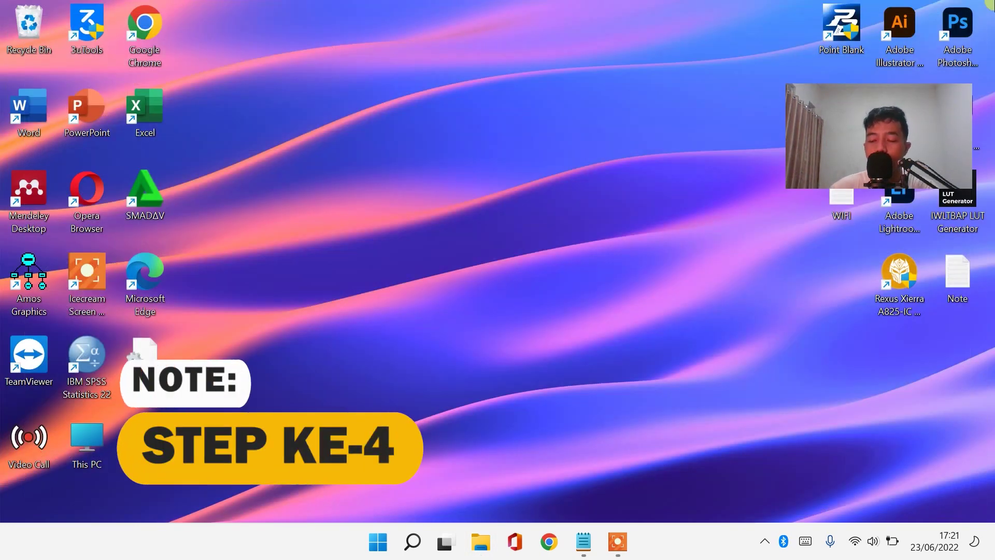
Open the Windows folder on drive C: in File Explorer
{"action": "left_click", "coordinate": [492, 553]}
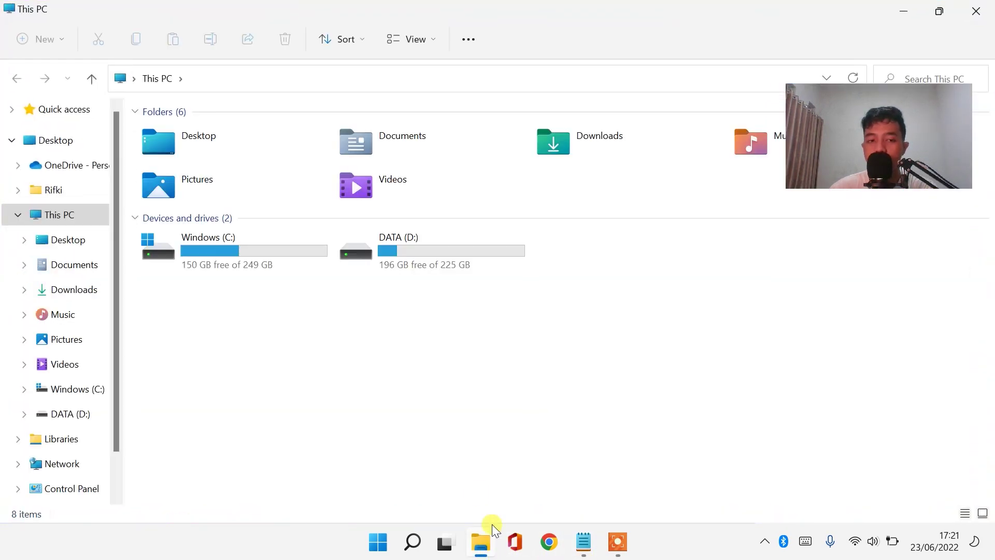
{"action": "left_click", "coordinate": [76, 393]}
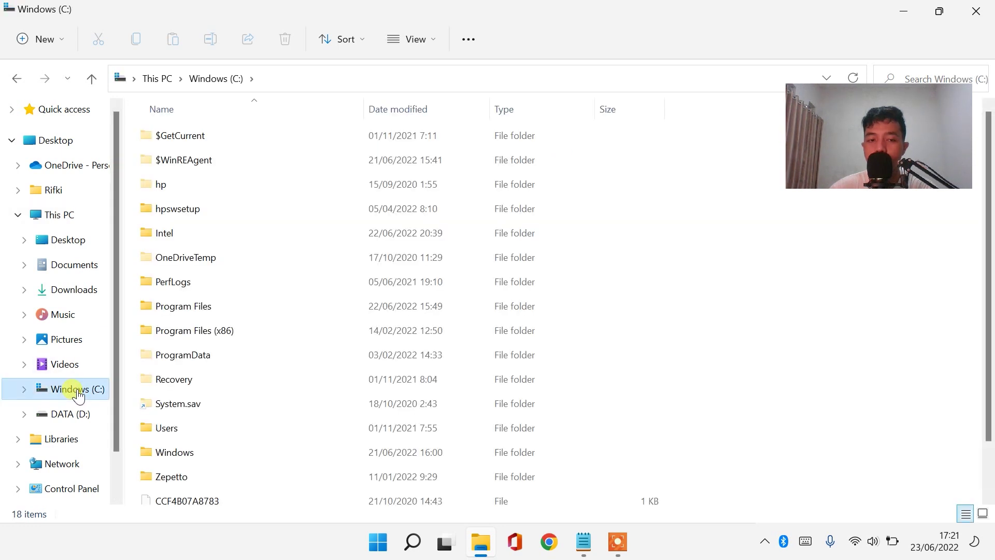
{"action": "double_click", "coordinate": [207, 449]}
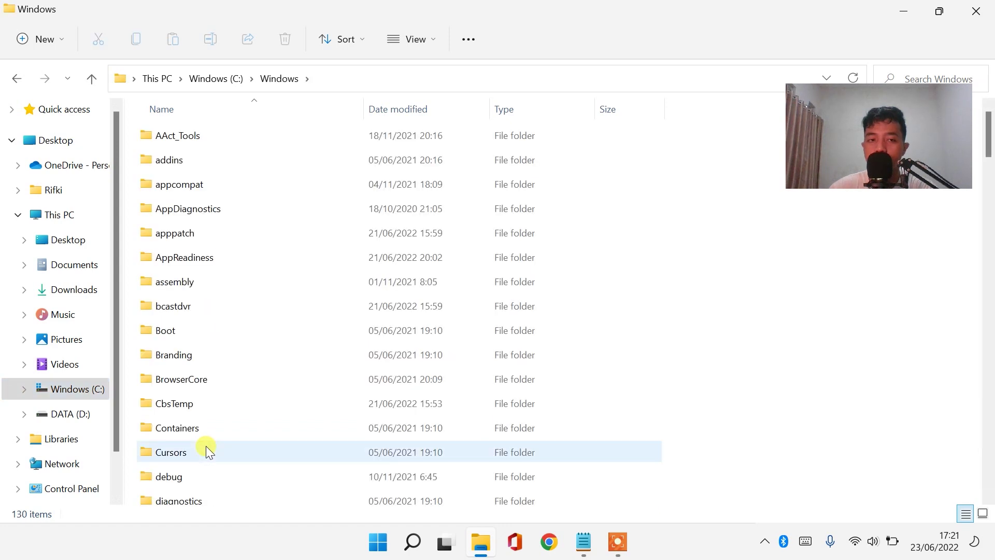
Open the Download folder inside the Windows folder's SoftwareDistribution folder
{"action": "scroll", "coordinate": [501, 309], "scroll_direction": "down", "scroll_amount": 15}
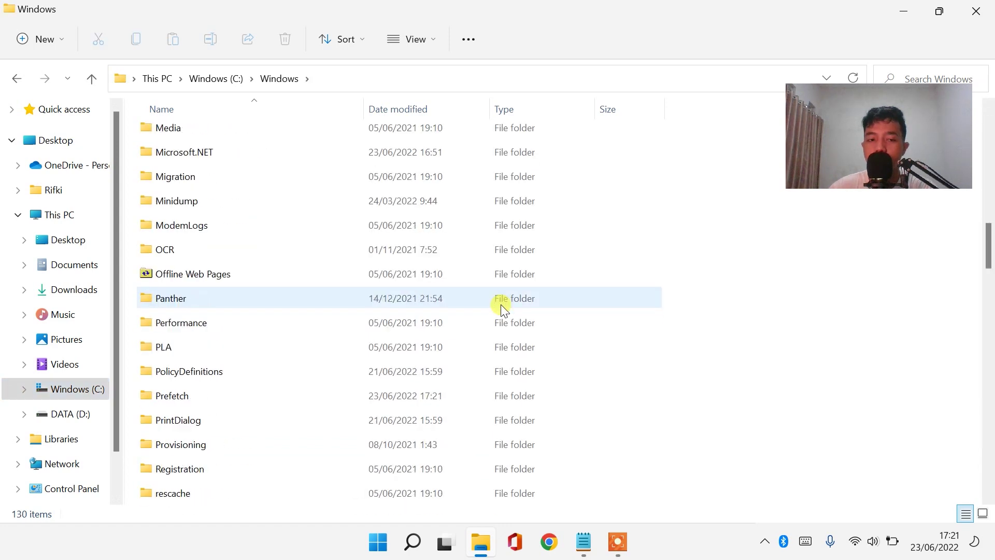
{"action": "scroll", "coordinate": [506, 305], "scroll_direction": "down", "scroll_amount": 2}
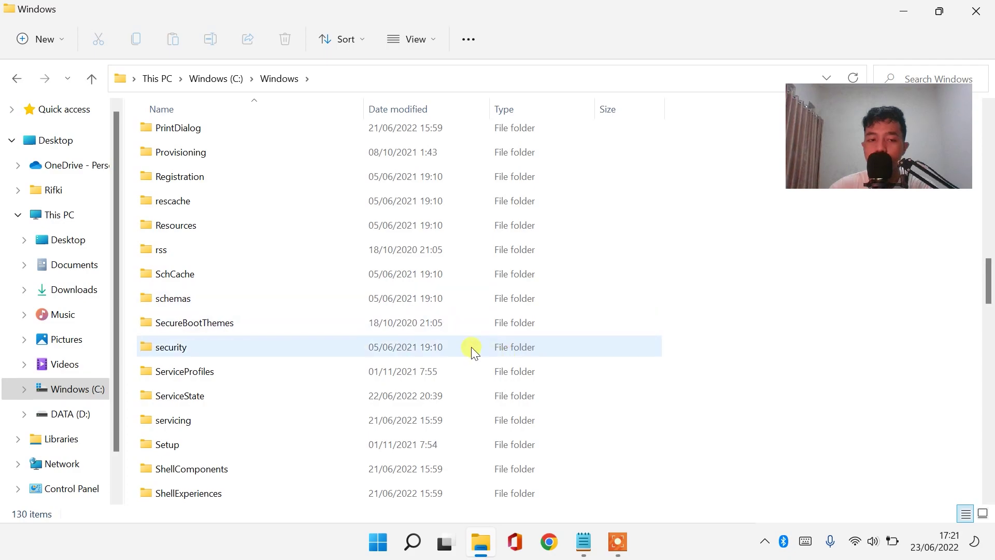
{"action": "scroll", "coordinate": [471, 348], "scroll_direction": "down", "scroll_amount": 3}
{"action": "mouse_move", "coordinate": [338, 310]}
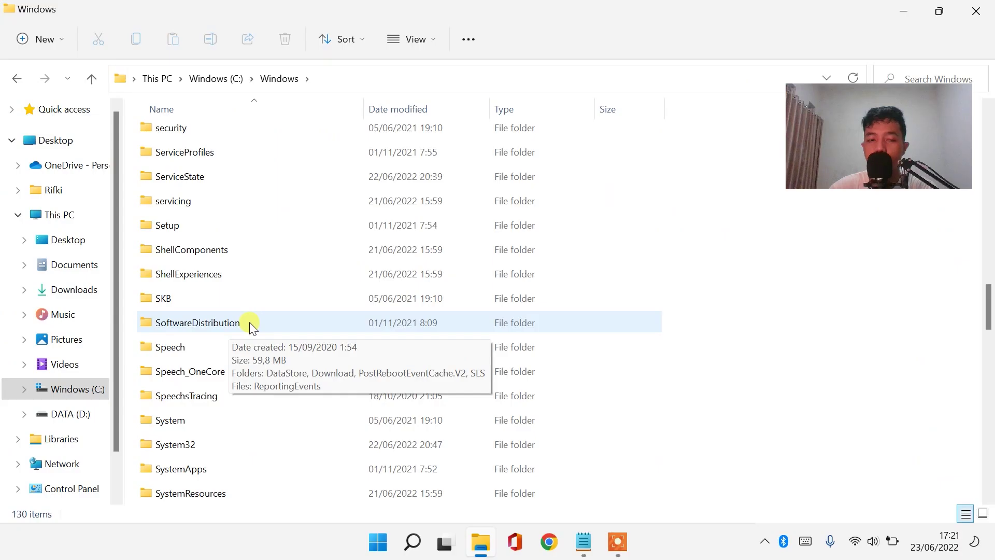
{"action": "double_click", "coordinate": [250, 322]}
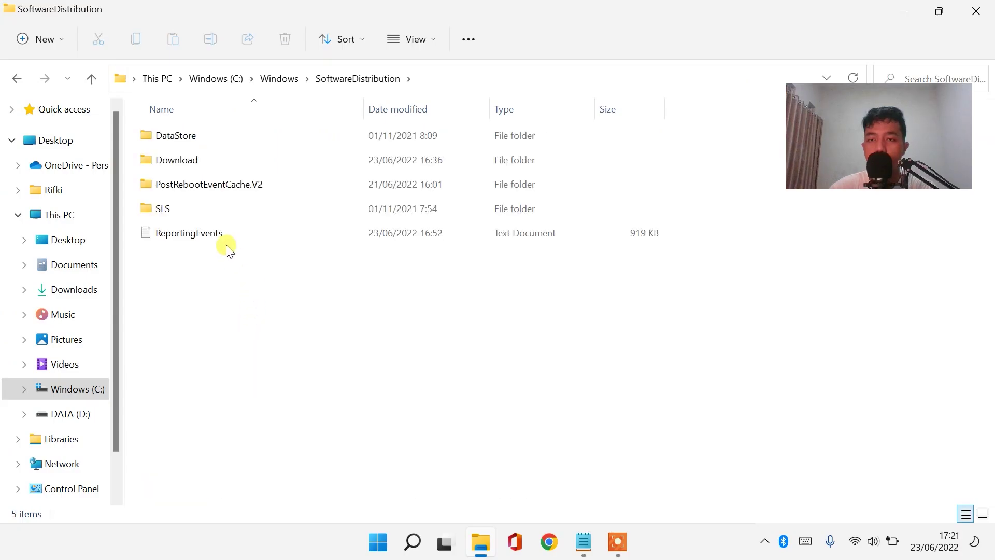
{"action": "double_click", "coordinate": [169, 162]}
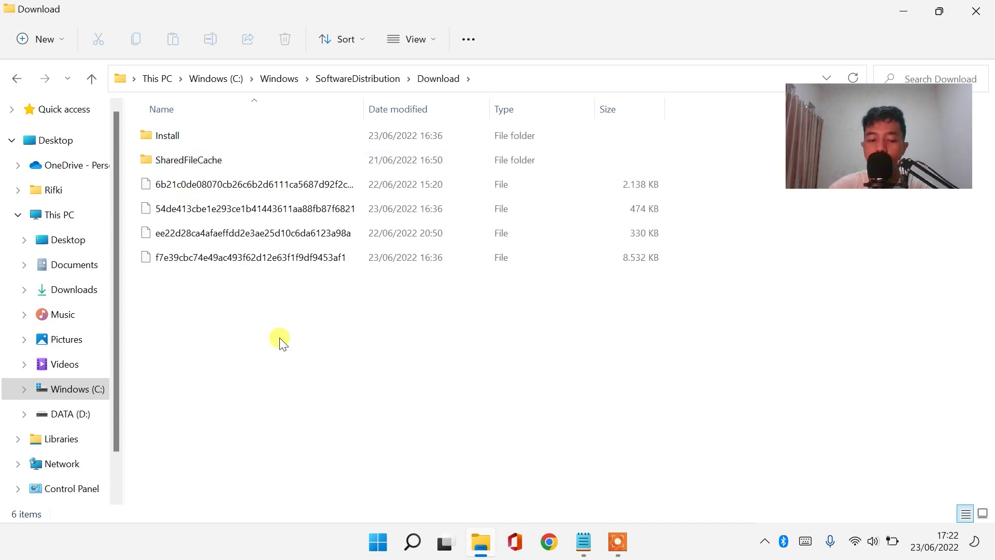
Delete everything in the SoftwareDistribution Download folder with administrator permission for all items, and close the folder window
{"action": "key", "text": "ctrl+a"}
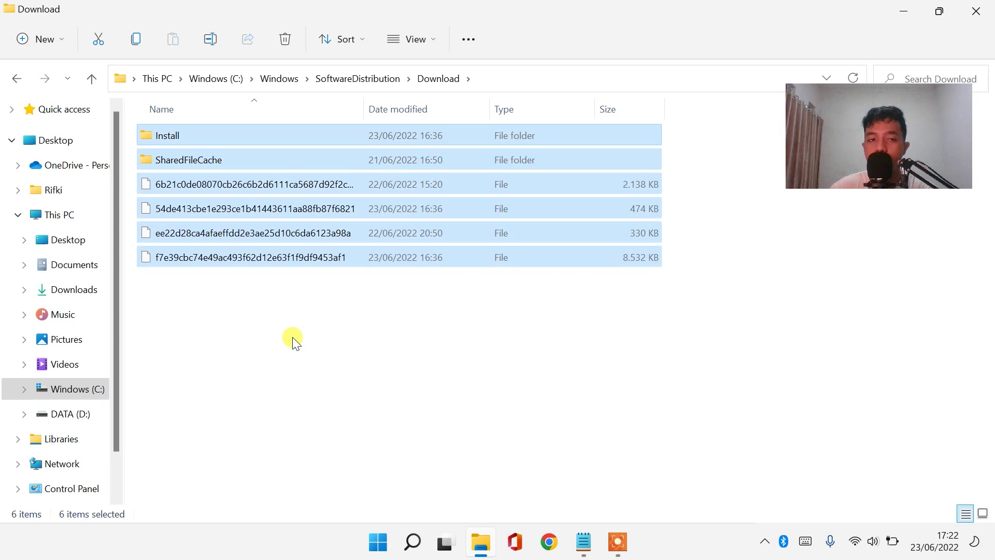
{"action": "key", "text": "Delete"}
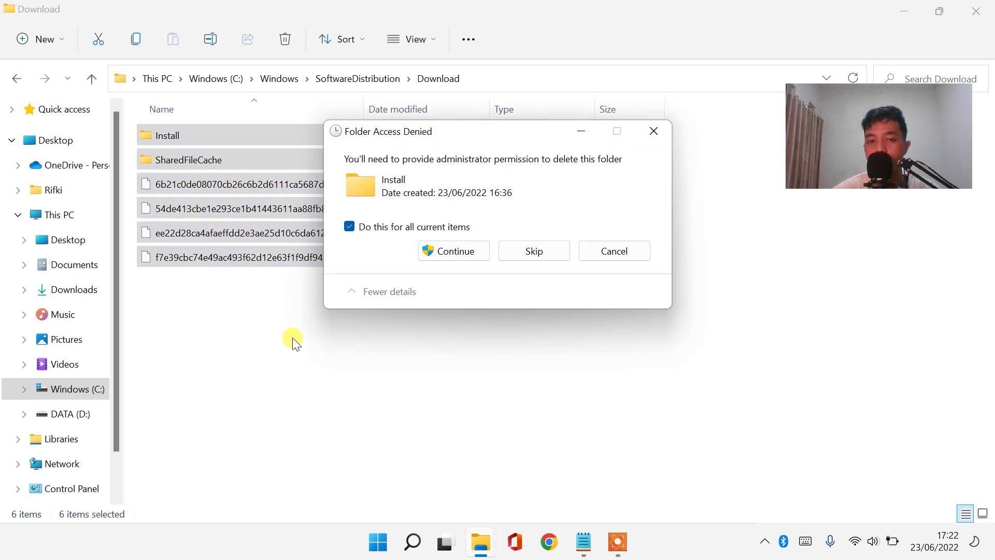
{"action": "left_click", "coordinate": [456, 252]}
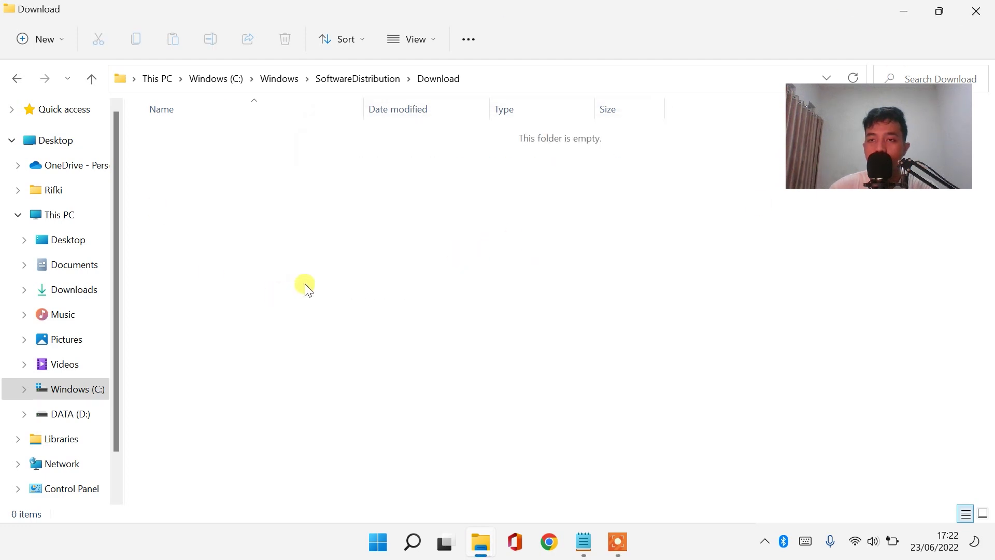
{"action": "left_click", "coordinate": [990, 3]}
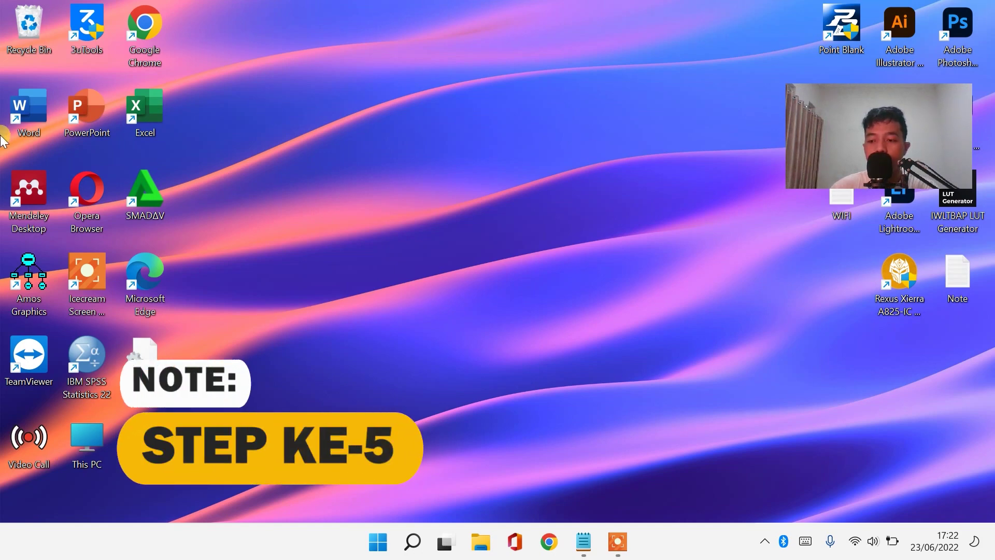
Empty the Recycle Bin, permanently deleting all items with administrator permission
{"action": "right_click", "coordinate": [36, 32]}
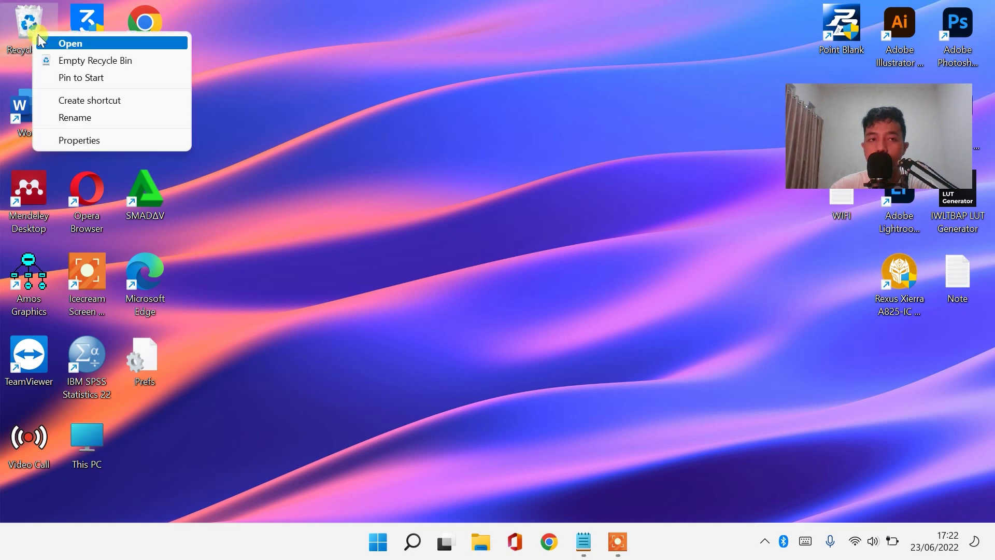
{"action": "left_click", "coordinate": [91, 60]}
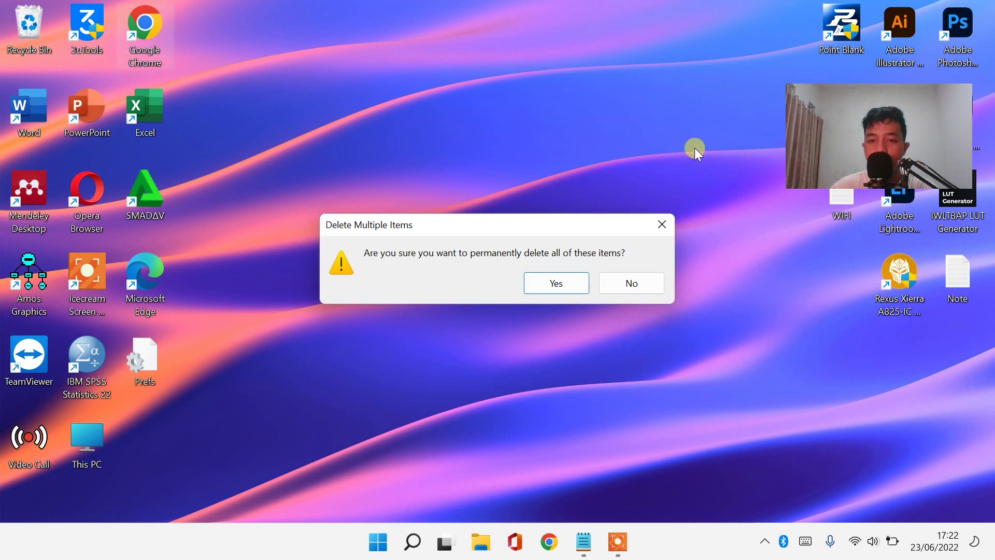
{"action": "left_click", "coordinate": [555, 284]}
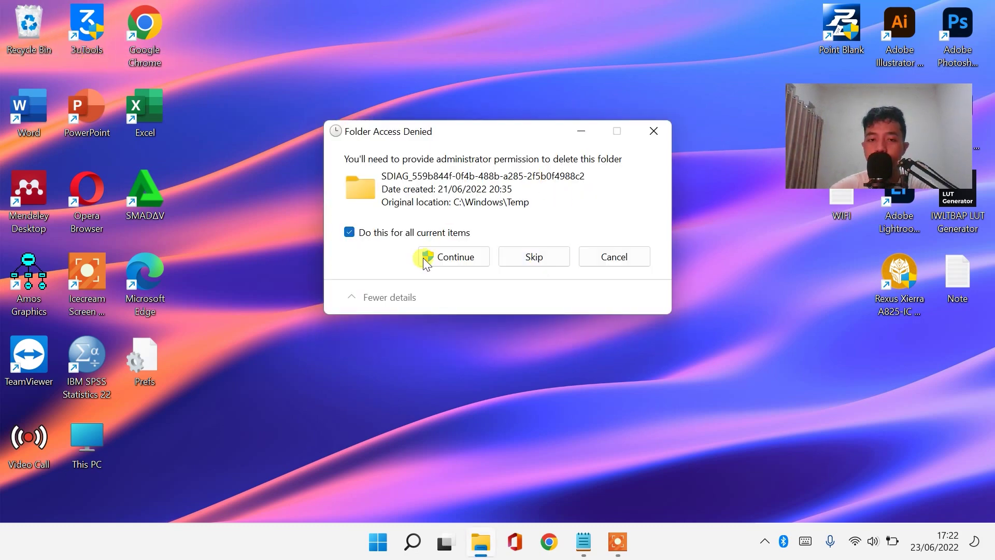
{"action": "left_click", "coordinate": [454, 257]}
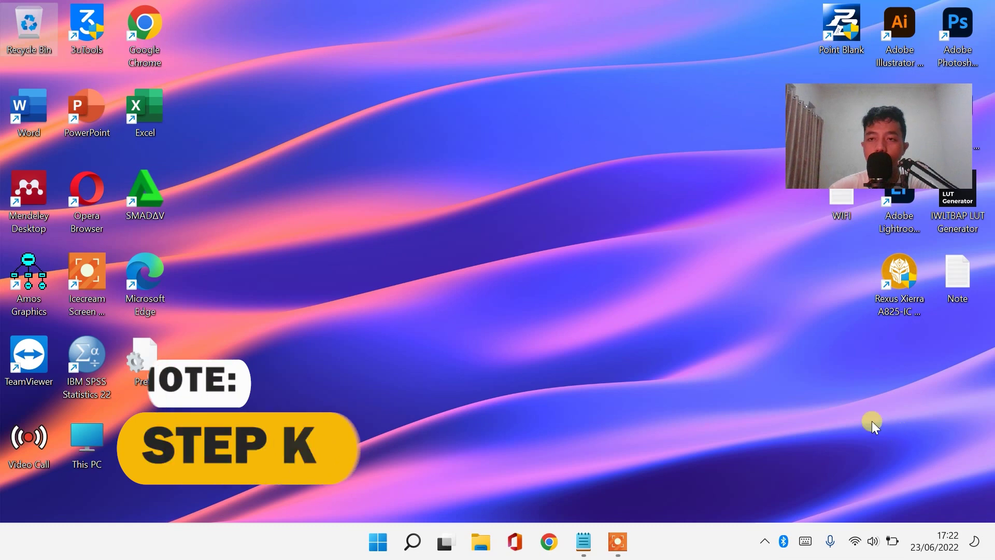
Start Disk Cleanup from the properties of drive C: in File Explorer and have it scan system files too
{"action": "left_click", "coordinate": [482, 543]}
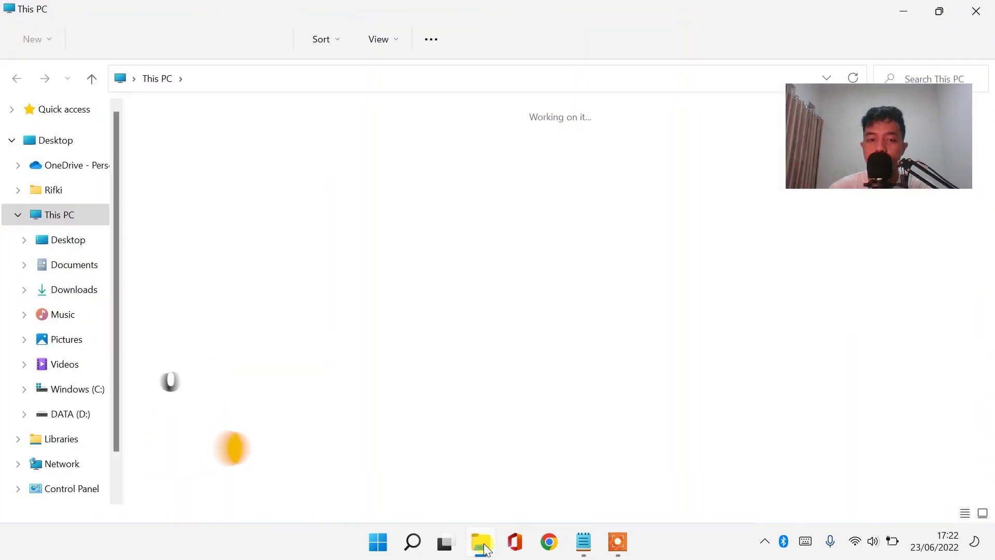
{"action": "right_click", "coordinate": [63, 394]}
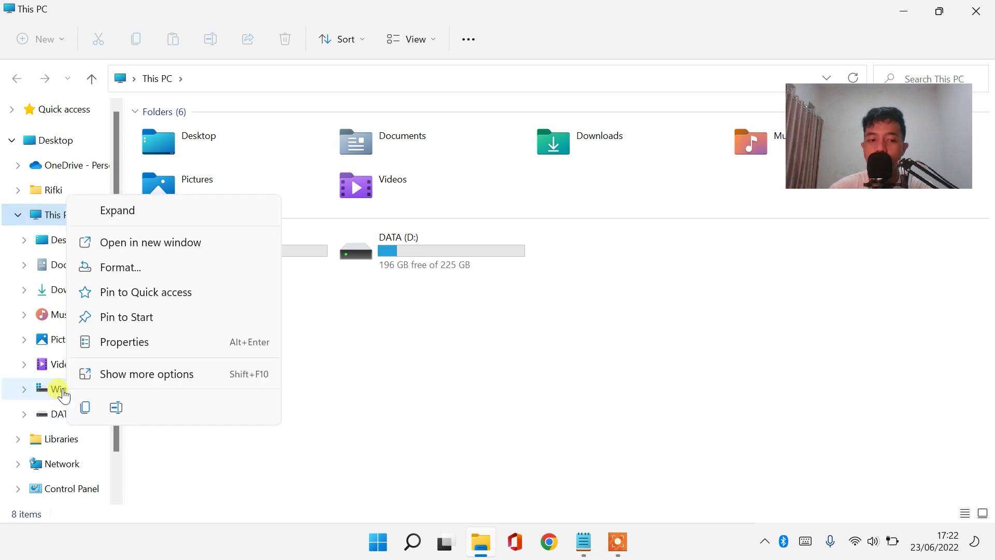
{"action": "left_click", "coordinate": [127, 348]}
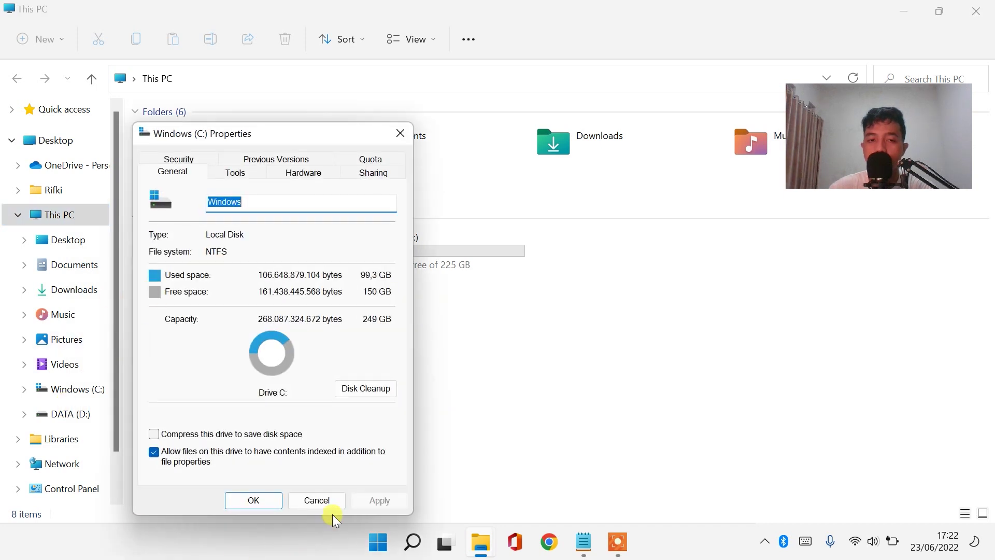
{"action": "left_click", "coordinate": [372, 391]}
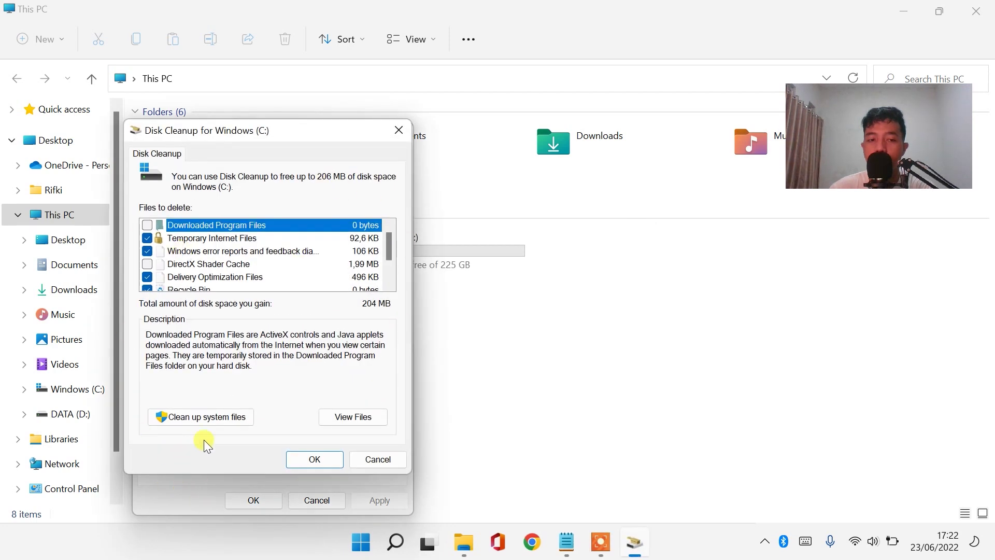
{"action": "left_click", "coordinate": [219, 417]}
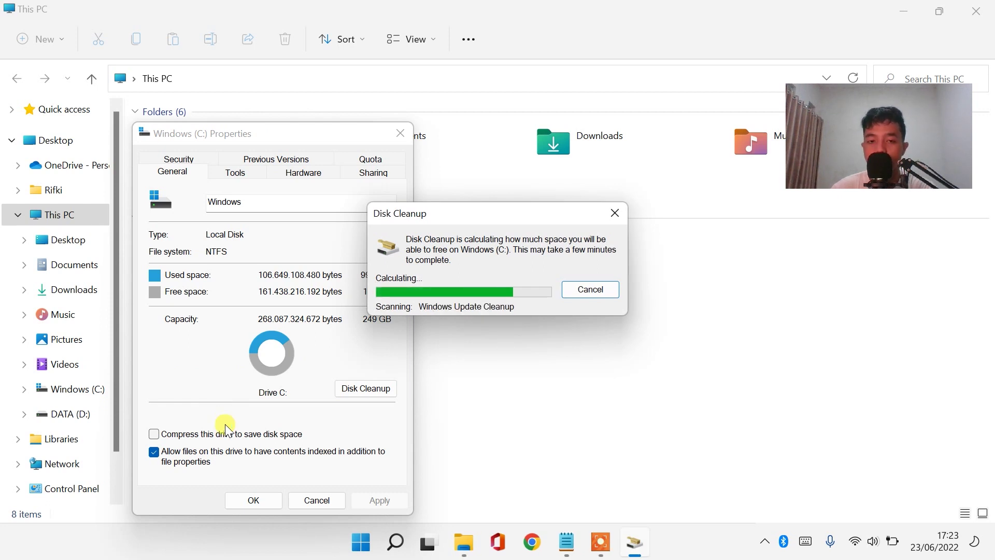
Review the Disk Cleanup file categories for drive C: and permanently delete the files in the ticked ones
{"action": "left_click", "coordinate": [48, 153]}
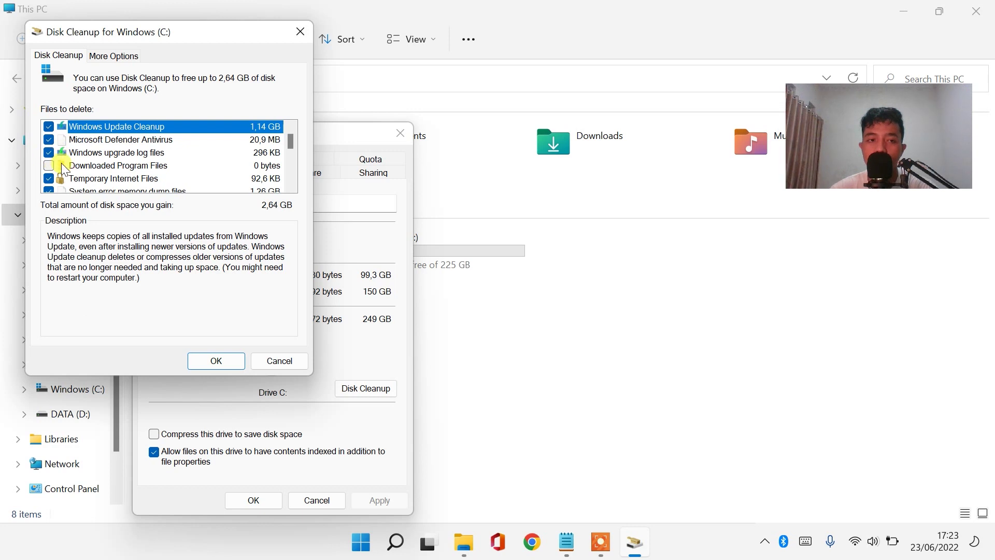
{"action": "scroll", "coordinate": [49, 161], "scroll_direction": "down", "scroll_amount": 2}
{"action": "left_click", "coordinate": [49, 166]}
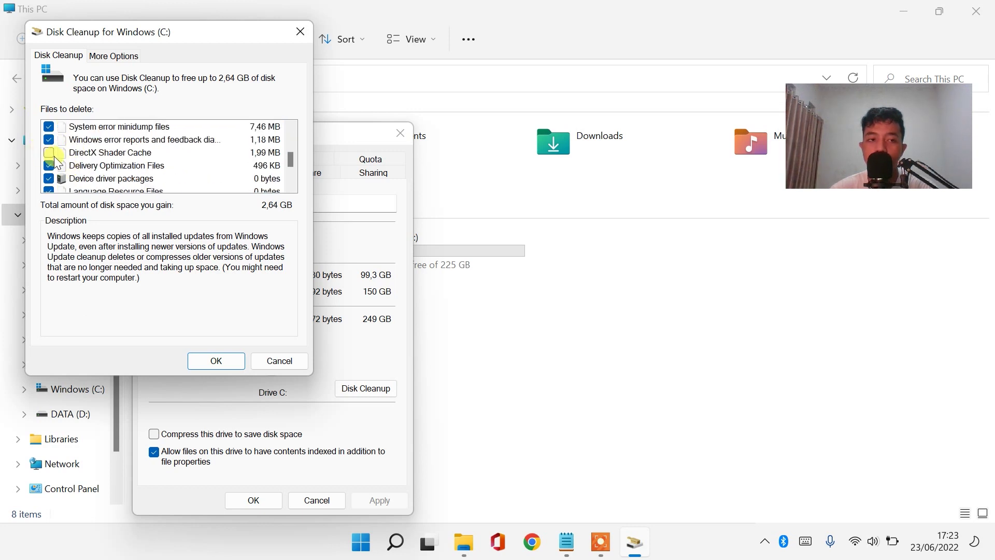
{"action": "scroll", "coordinate": [63, 166], "scroll_direction": "down", "scroll_amount": 2}
{"action": "scroll", "coordinate": [85, 187], "scroll_direction": "up", "scroll_amount": 2}
{"action": "scroll", "coordinate": [100, 151], "scroll_direction": "up", "scroll_amount": 2}
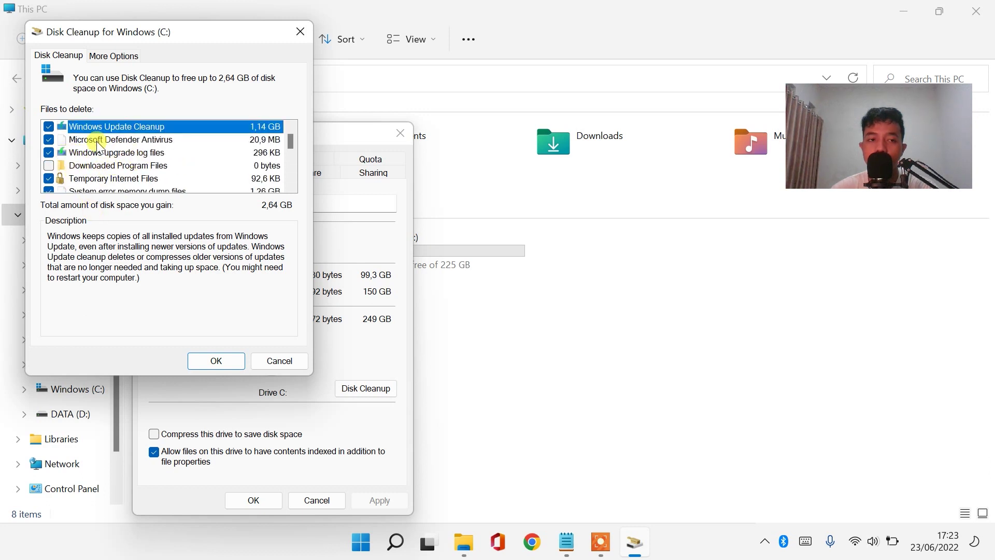
{"action": "scroll", "coordinate": [105, 158], "scroll_direction": "down", "scroll_amount": 4}
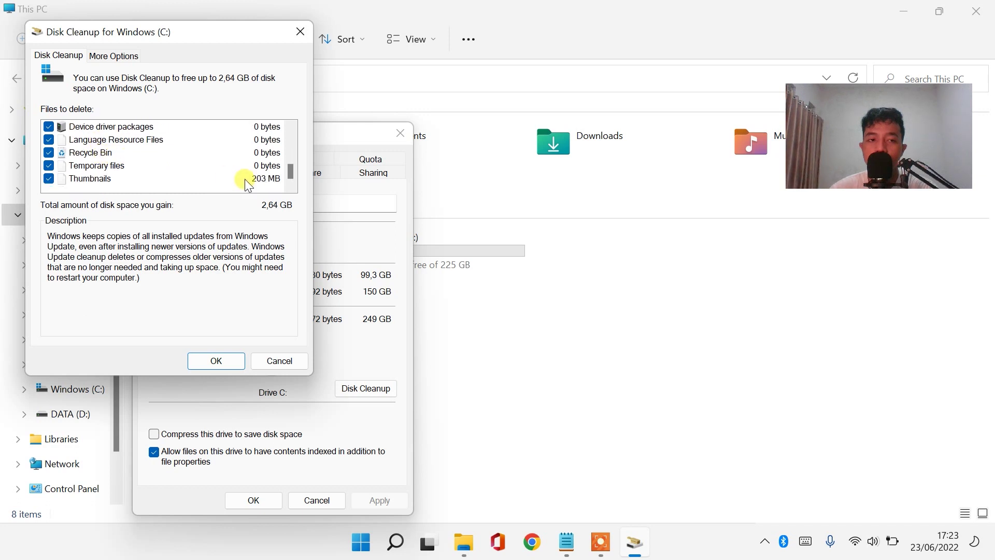
{"action": "left_click", "coordinate": [217, 361]}
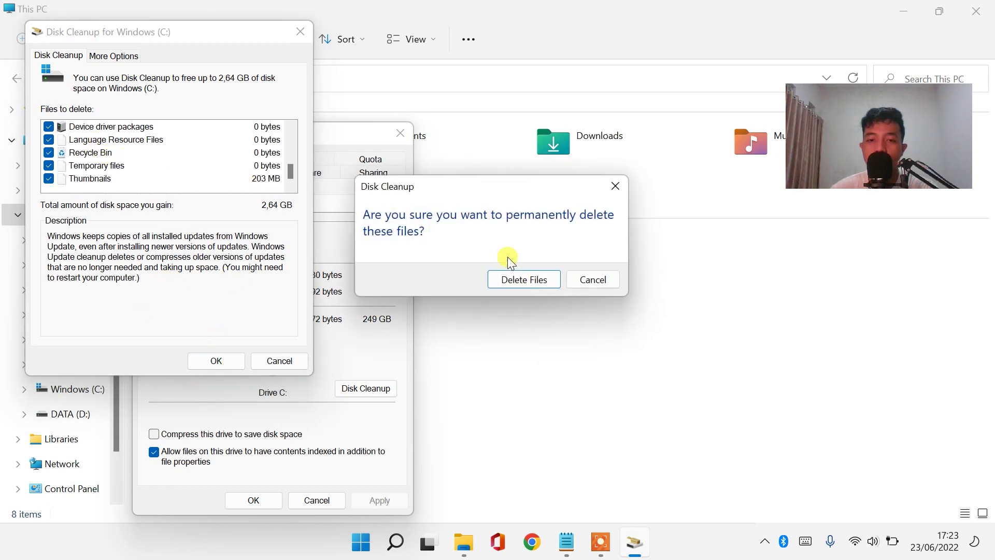
{"action": "left_click", "coordinate": [514, 278]}
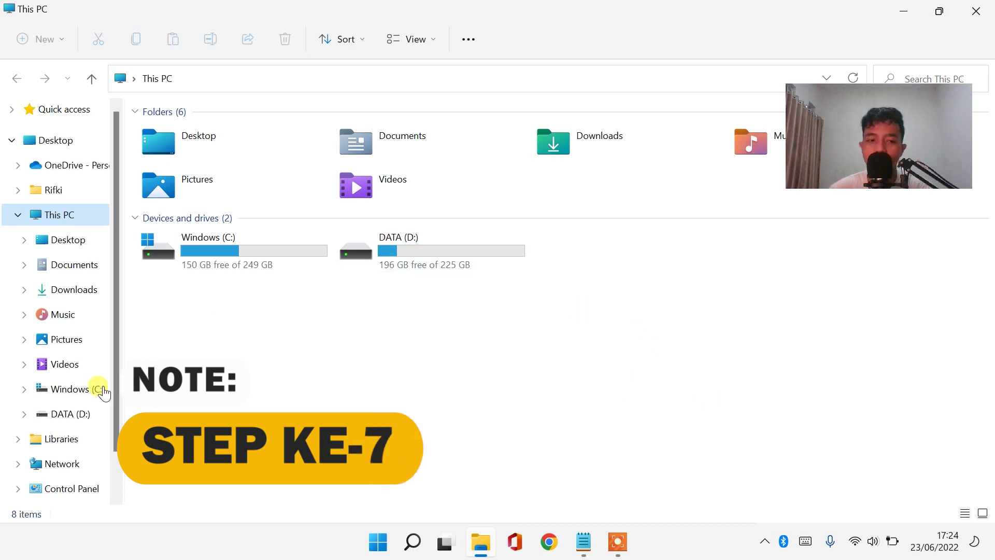
Open the Optimize Drives tool from the properties of drive C:
{"action": "right_click", "coordinate": [76, 391]}
{"action": "left_click", "coordinate": [154, 348]}
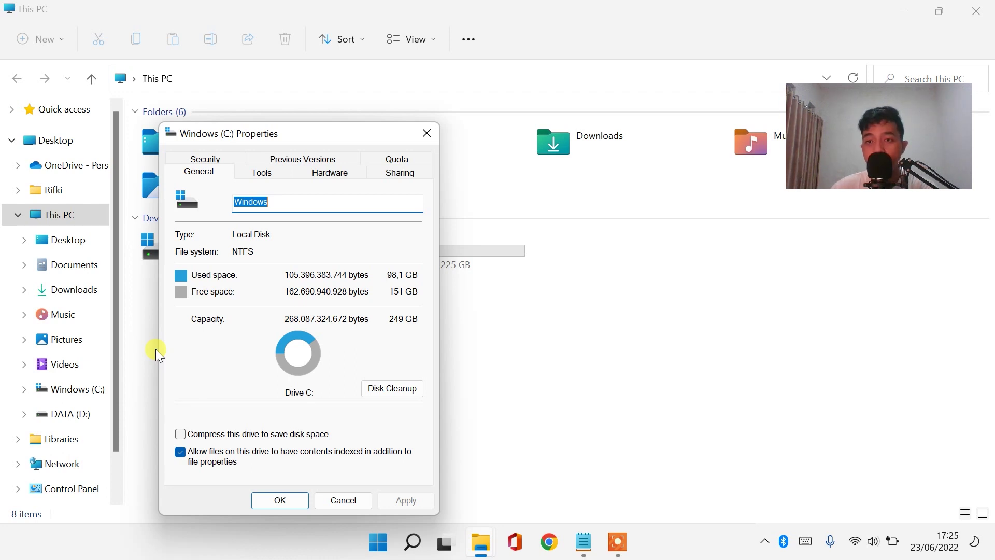
{"action": "left_click", "coordinate": [274, 176]}
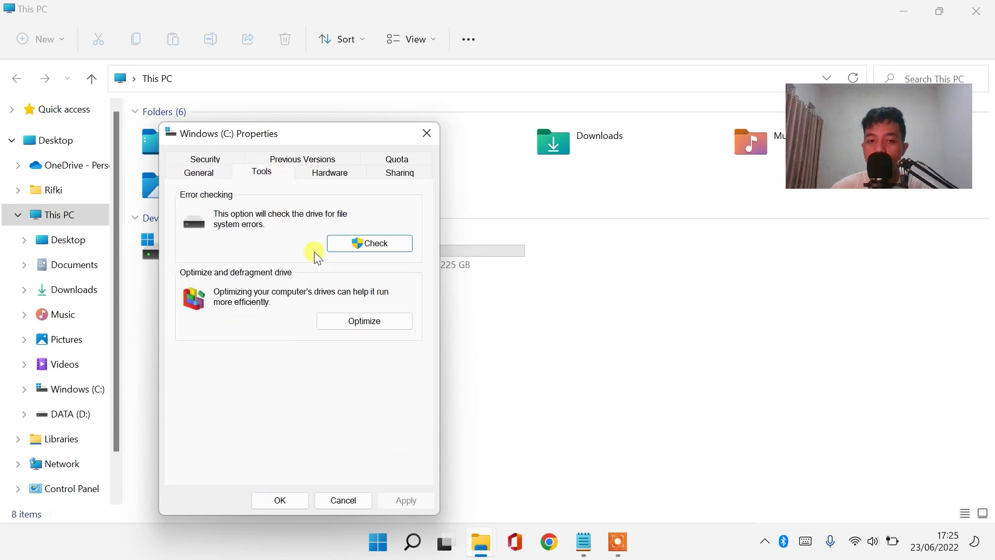
{"action": "left_click", "coordinate": [374, 322]}
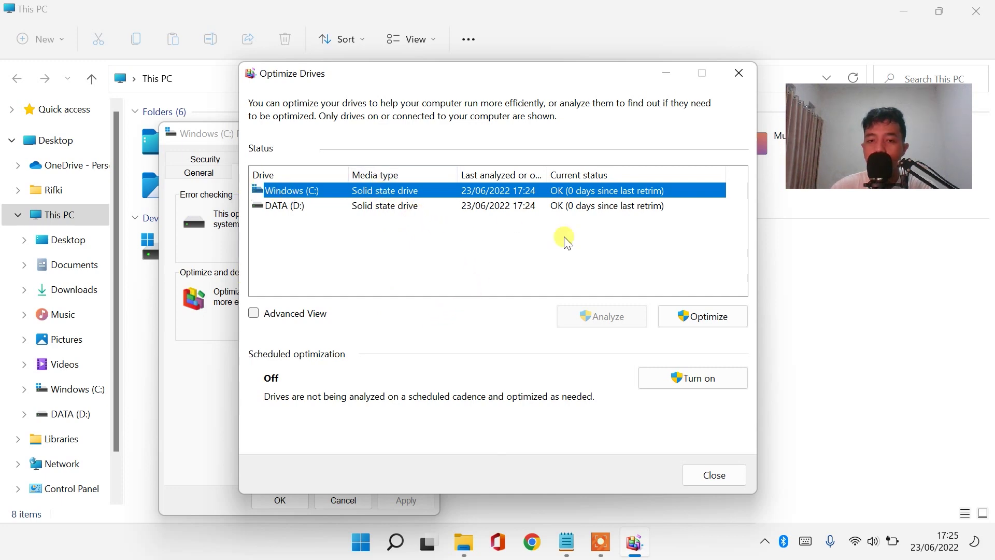
Optimize drives Windows (C:) and DATA (D:), and close the optimization and drive properties windows
{"action": "left_click", "coordinate": [715, 317]}
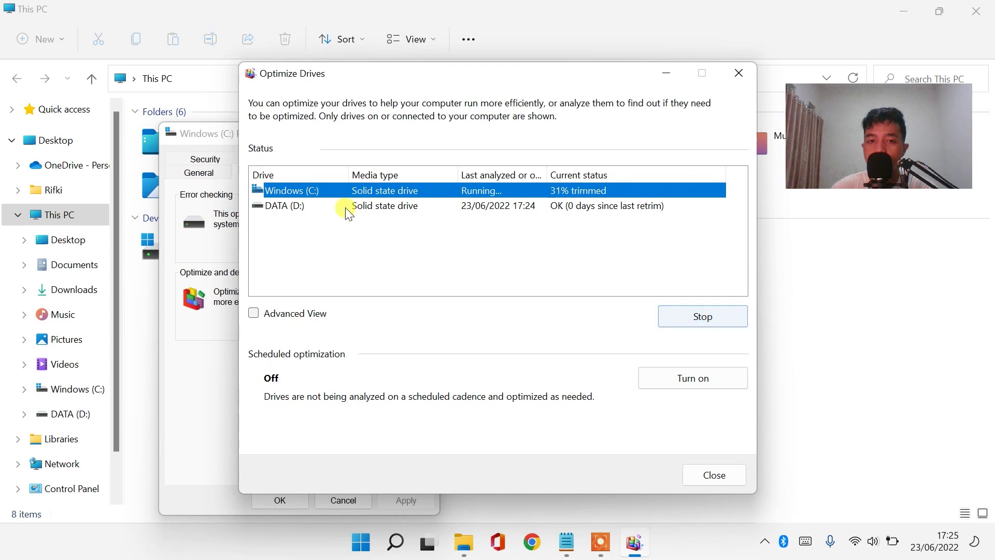
{"action": "left_click", "coordinate": [319, 207]}
{"action": "left_click", "coordinate": [712, 315]}
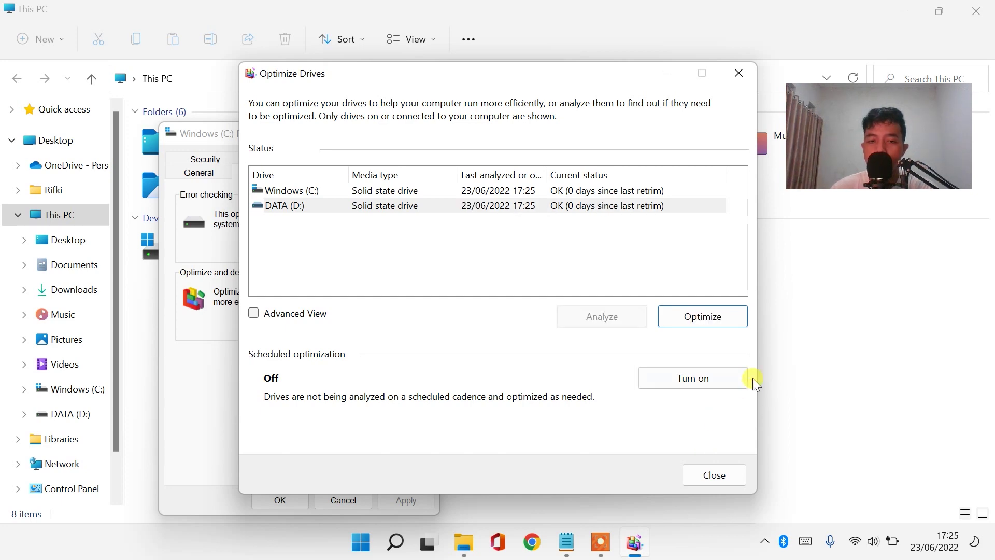
{"action": "left_click", "coordinate": [720, 476]}
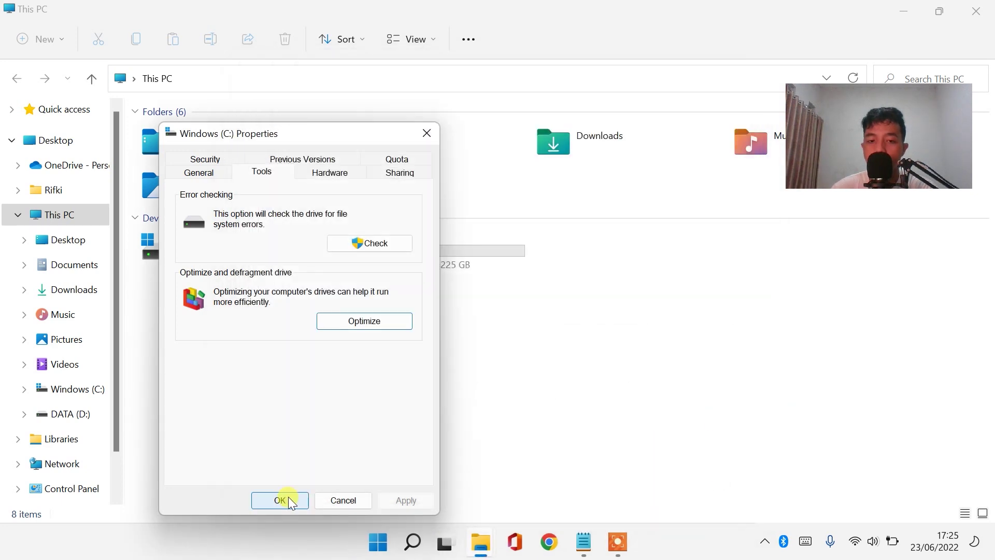
{"action": "left_click", "coordinate": [286, 498]}
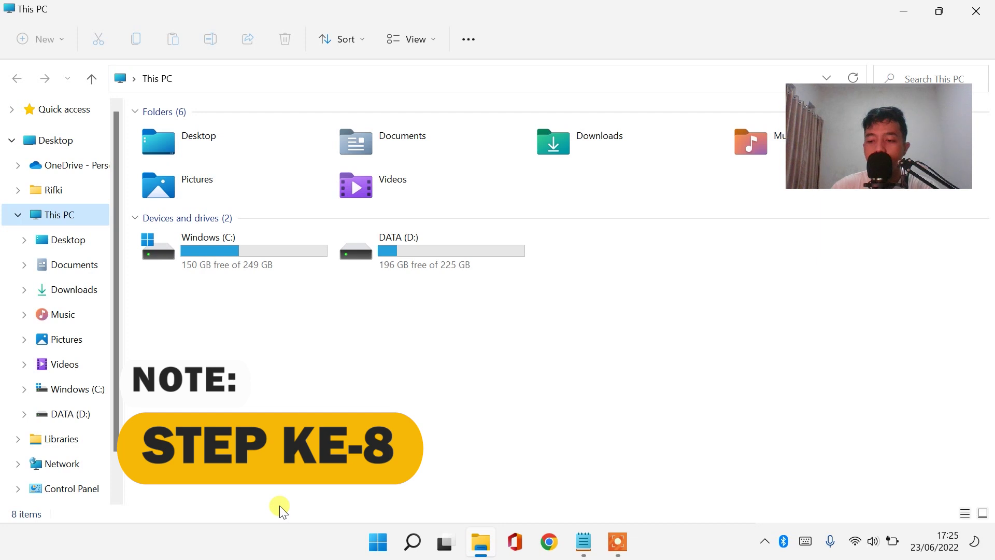
Open System Configuration by running msconfig from the Run dialog
{"action": "right_click", "coordinate": [383, 542]}
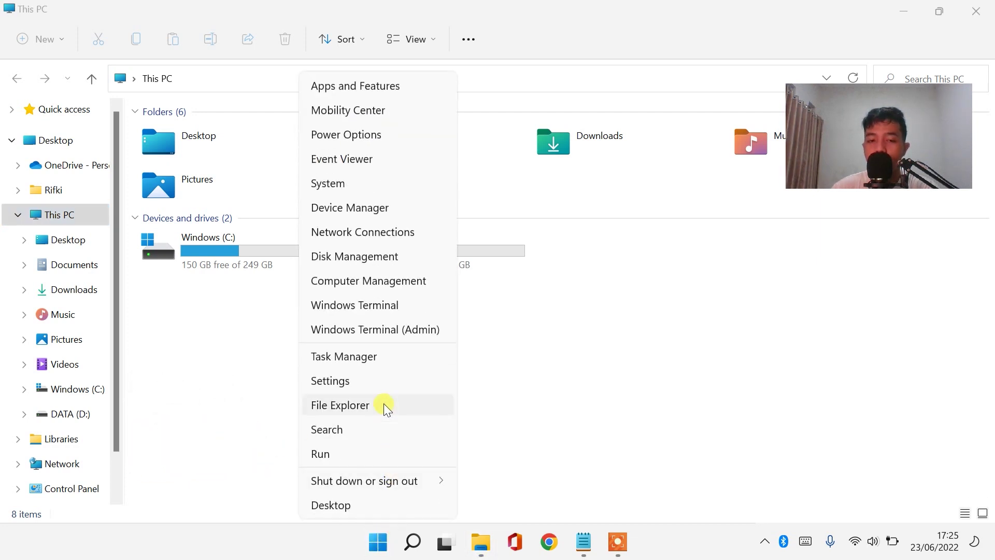
{"action": "left_click", "coordinate": [361, 452]}
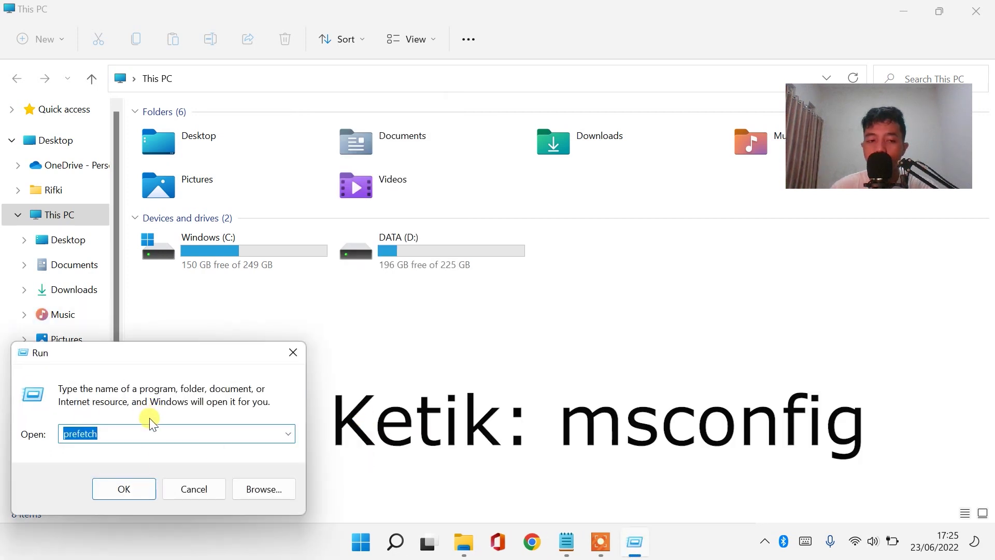
{"action": "type", "text": "ms"}
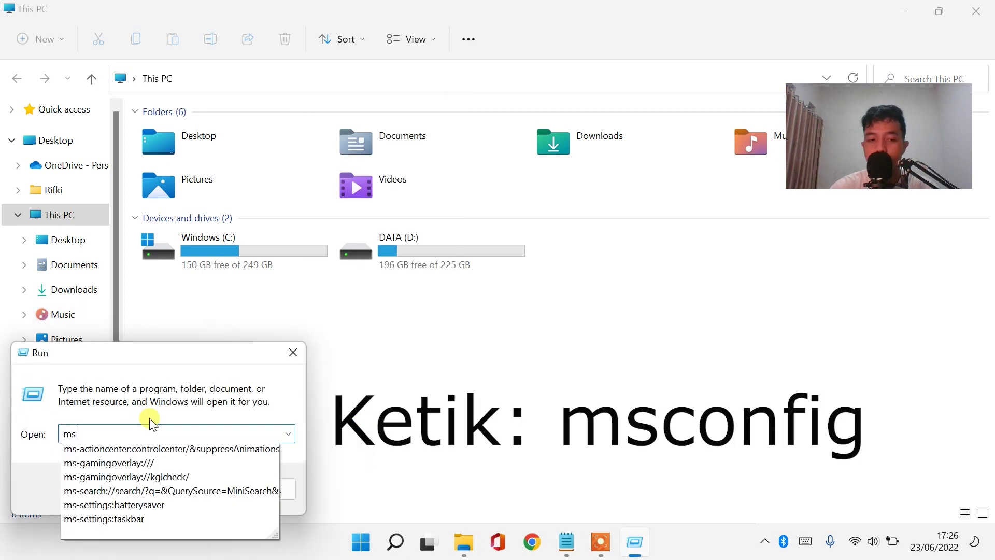
{"action": "type", "text": "config"}
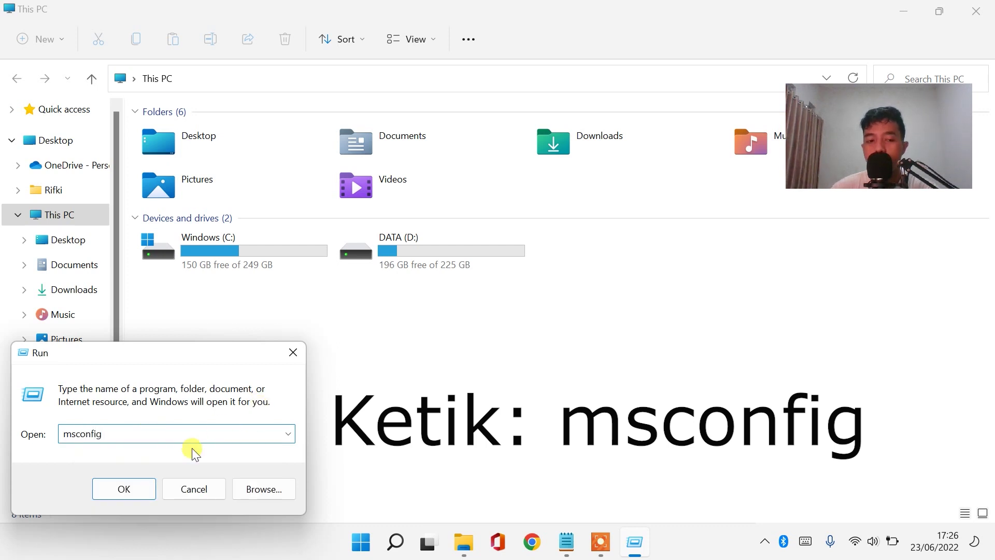
{"action": "left_click", "coordinate": [131, 484]}
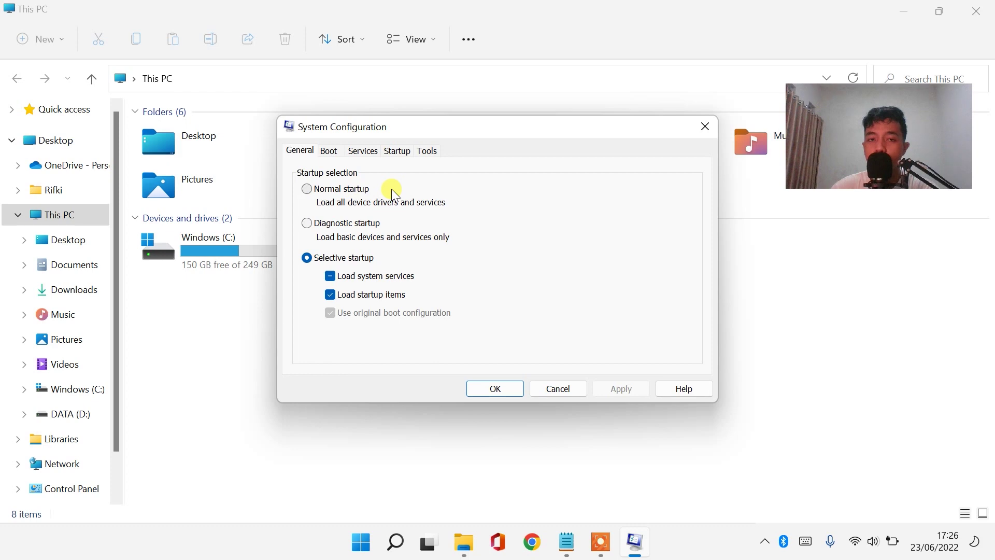
Review the services list in System Configuration, leave AdobeUpdateService unticked, and apply the service settings
{"action": "left_click", "coordinate": [369, 152]}
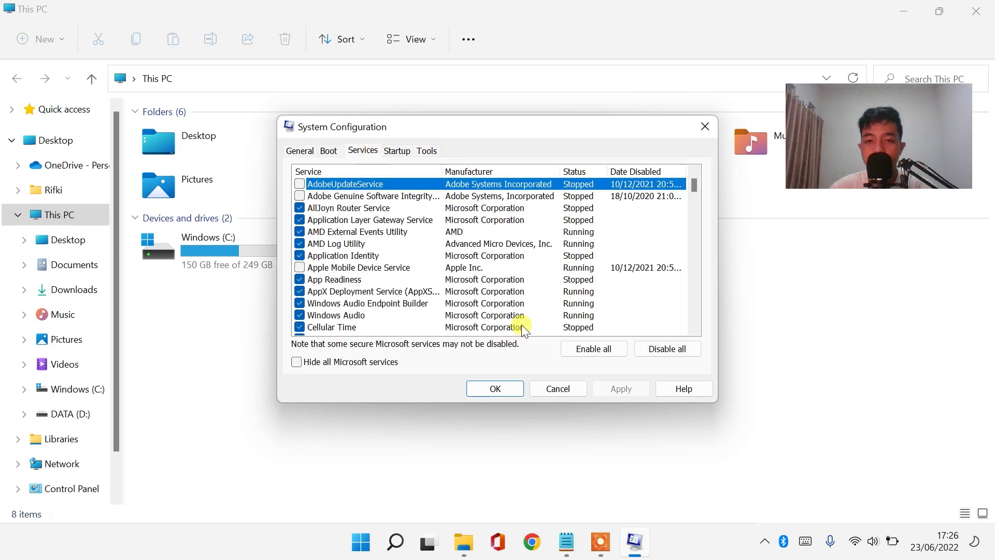
{"action": "scroll", "coordinate": [523, 326], "scroll_direction": "down", "scroll_amount": 12}
{"action": "scroll", "coordinate": [554, 288], "scroll_direction": "down", "scroll_amount": 10}
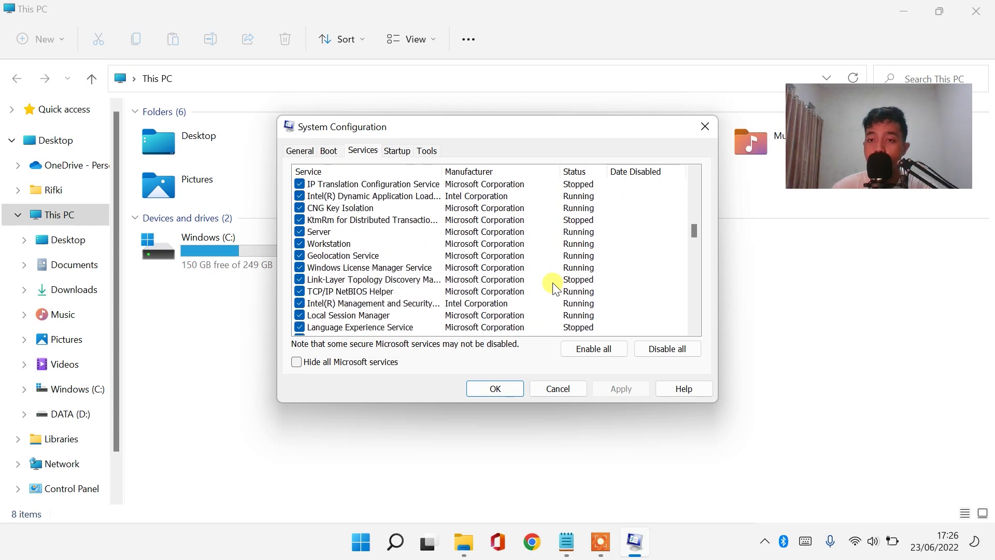
{"action": "scroll", "coordinate": [553, 289], "scroll_direction": "up", "scroll_amount": 15}
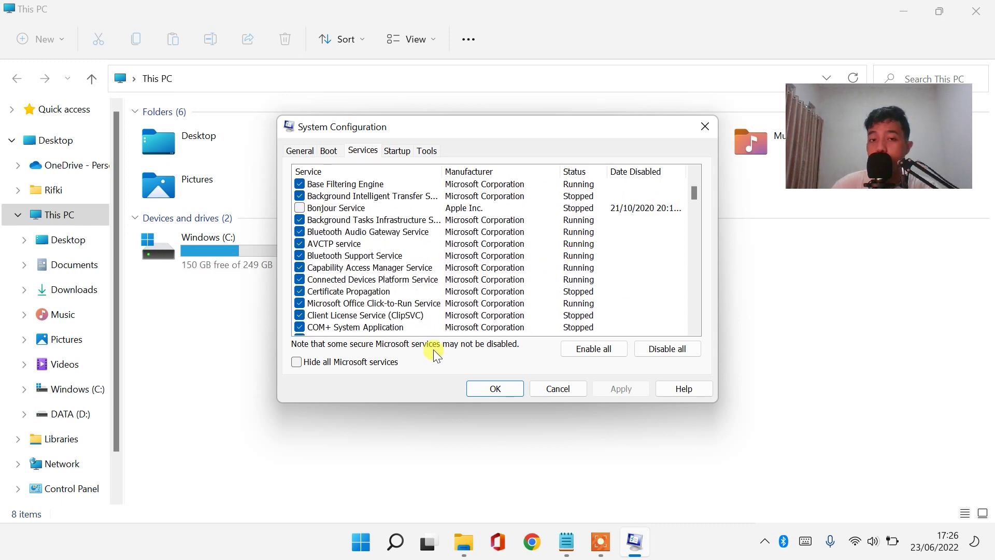
{"action": "scroll", "coordinate": [508, 262], "scroll_direction": "up", "scroll_amount": 5}
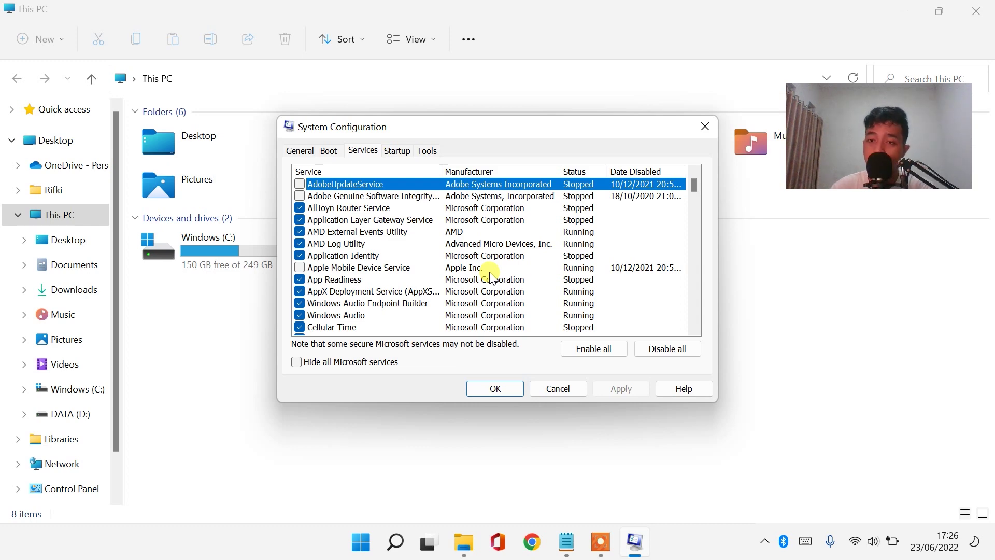
{"action": "scroll", "coordinate": [490, 277], "scroll_direction": "down", "scroll_amount": 6}
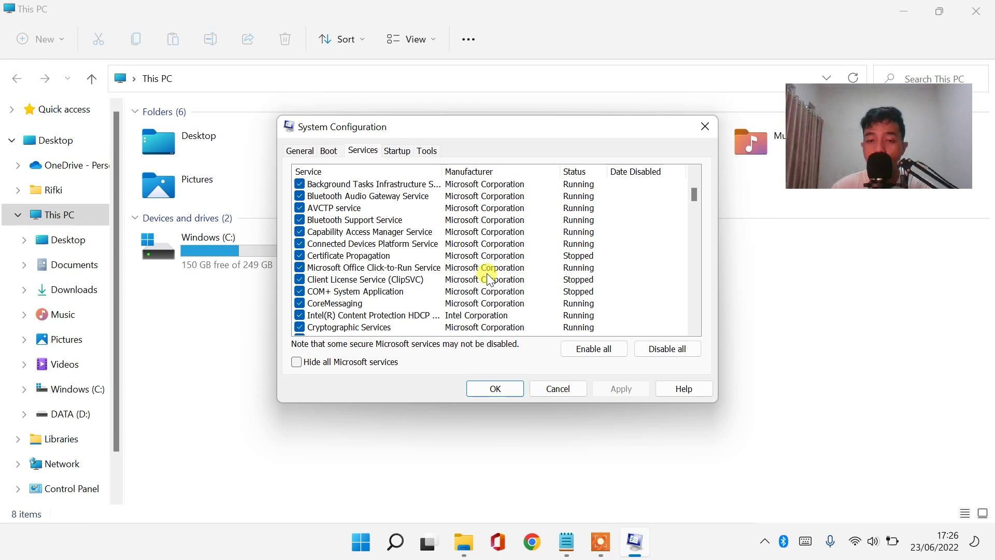
{"action": "scroll", "coordinate": [306, 220], "scroll_direction": "up", "scroll_amount": 6}
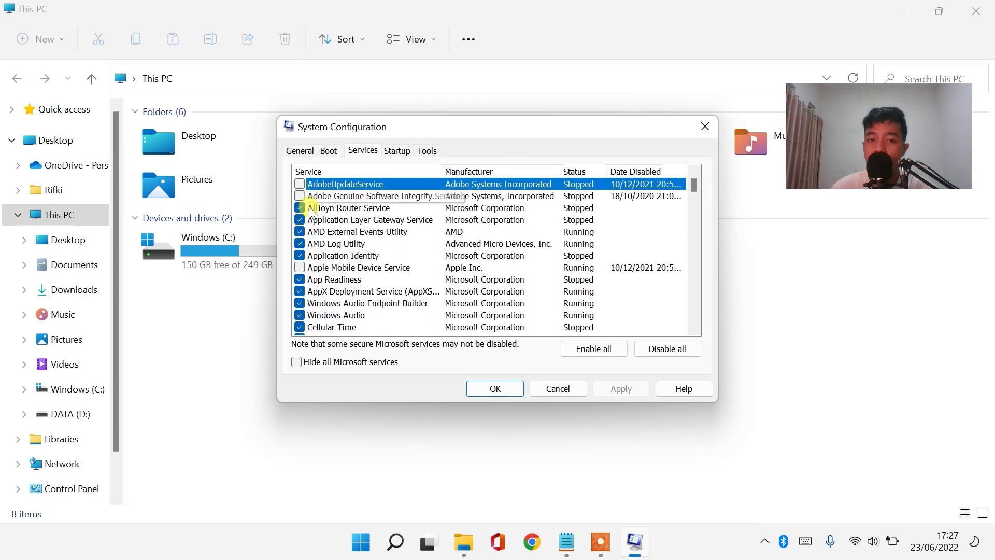
{"action": "left_click", "coordinate": [300, 184]}
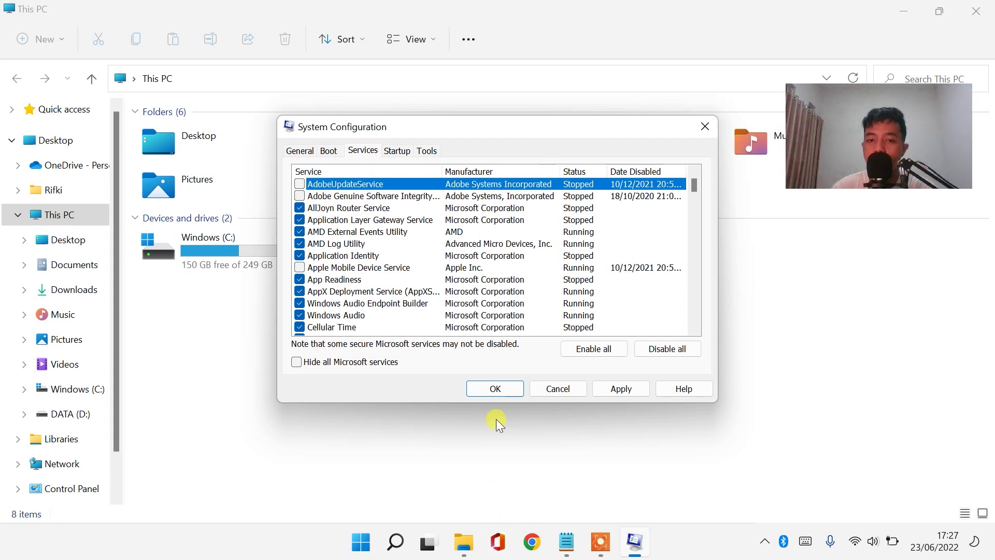
{"action": "left_click", "coordinate": [631, 390]}
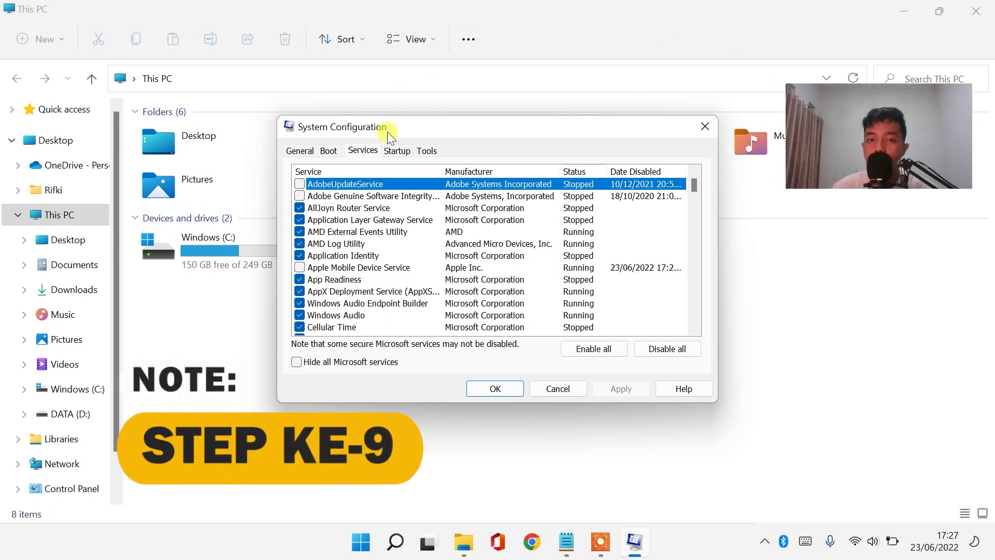
Disable Smadav USB Antivirus as a startup item in Task Manager, and close Task Manager, System Configuration and File Explorer
{"action": "left_click", "coordinate": [397, 151]}
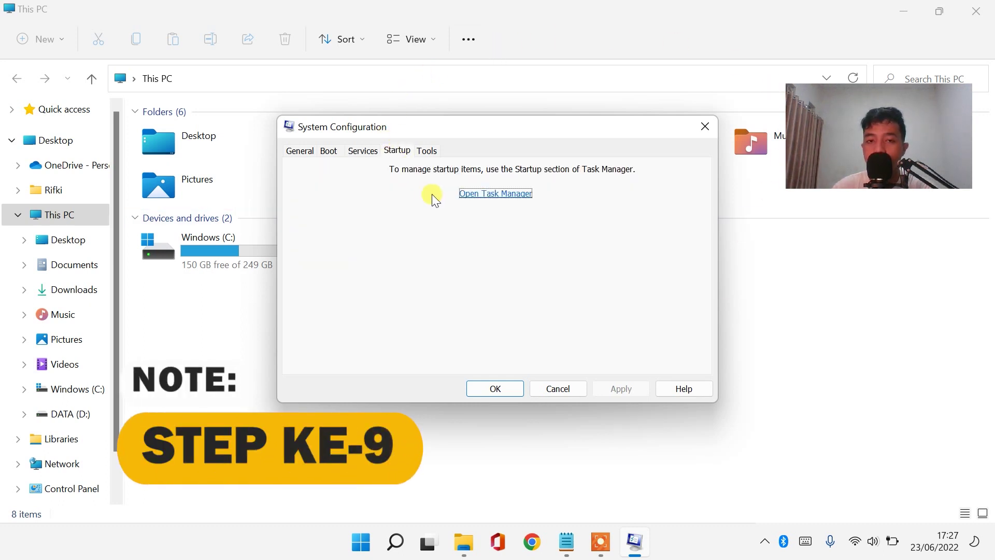
{"action": "left_click", "coordinate": [506, 194]}
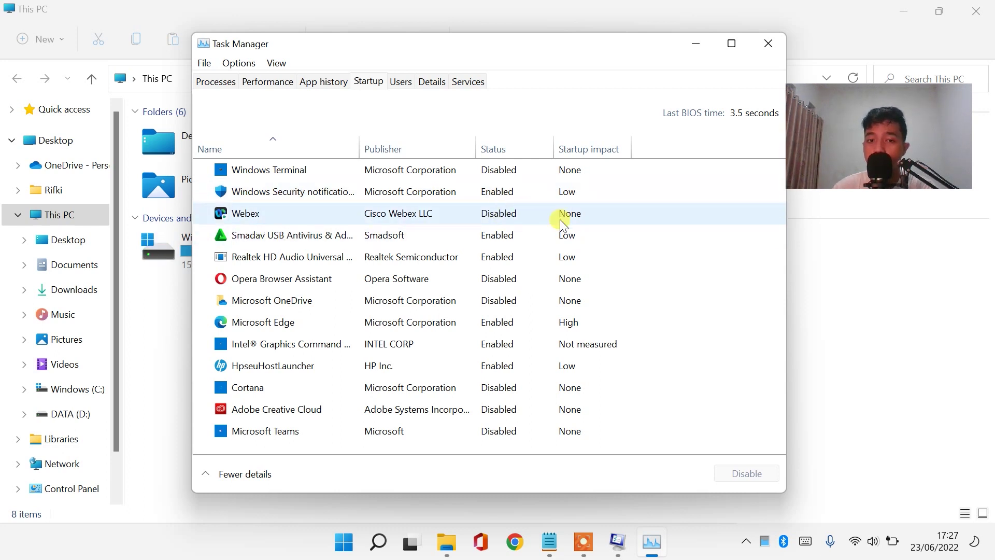
{"action": "right_click", "coordinate": [509, 234]}
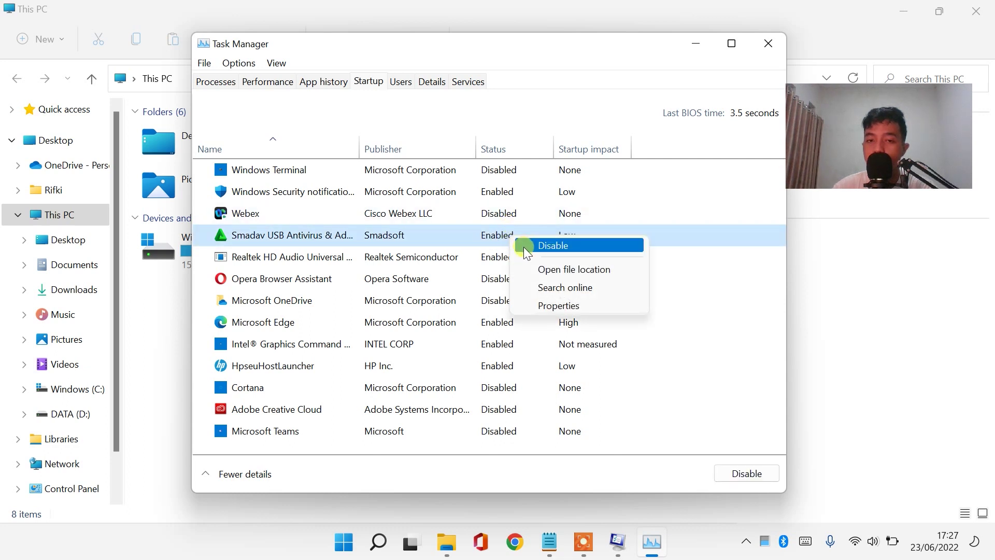
{"action": "left_click", "coordinate": [524, 247]}
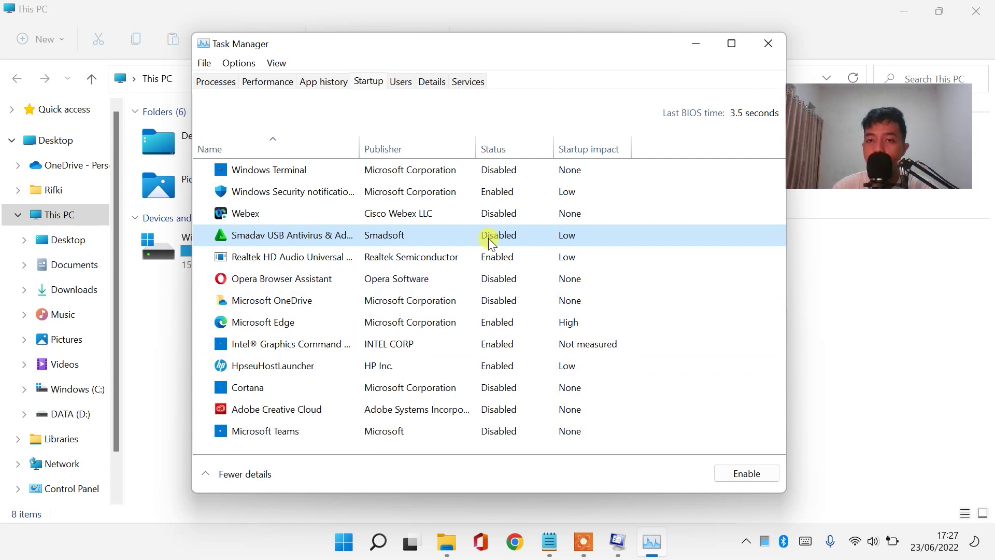
{"action": "left_click", "coordinate": [773, 44]}
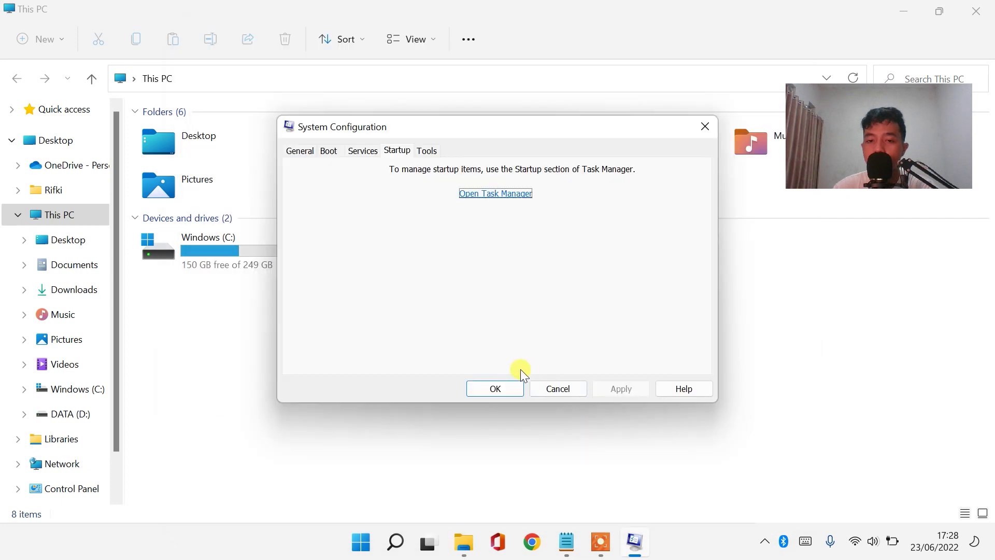
{"action": "left_click", "coordinate": [502, 386]}
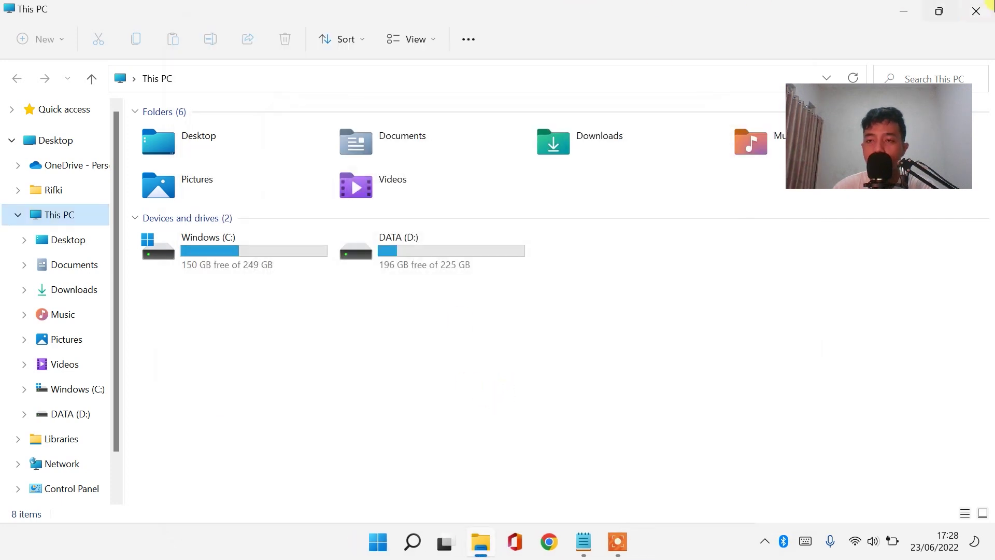
{"action": "left_click", "coordinate": [987, 4]}
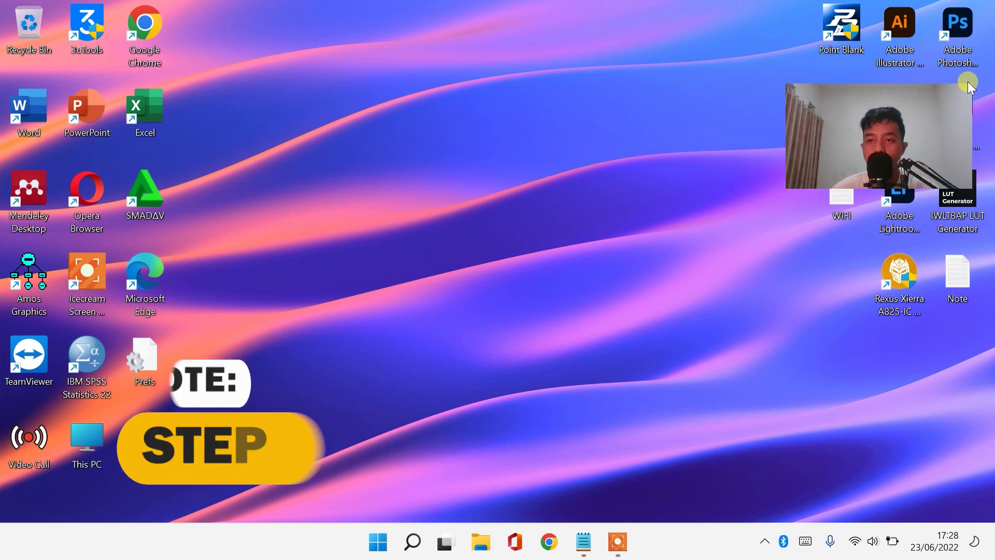
Open Computer Management and expand the Windows Logs under Event Viewer
{"action": "right_click", "coordinate": [376, 555]}
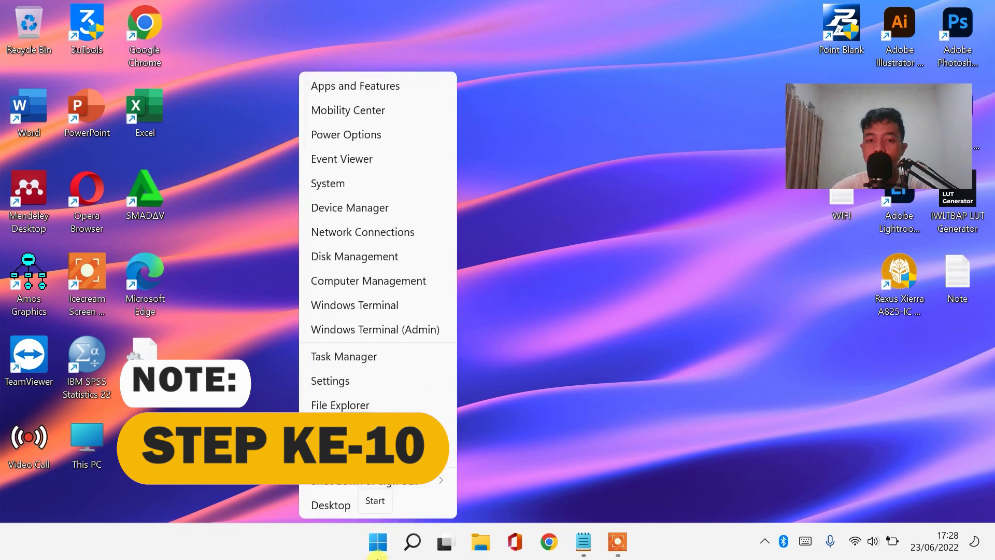
{"action": "left_click", "coordinate": [388, 280]}
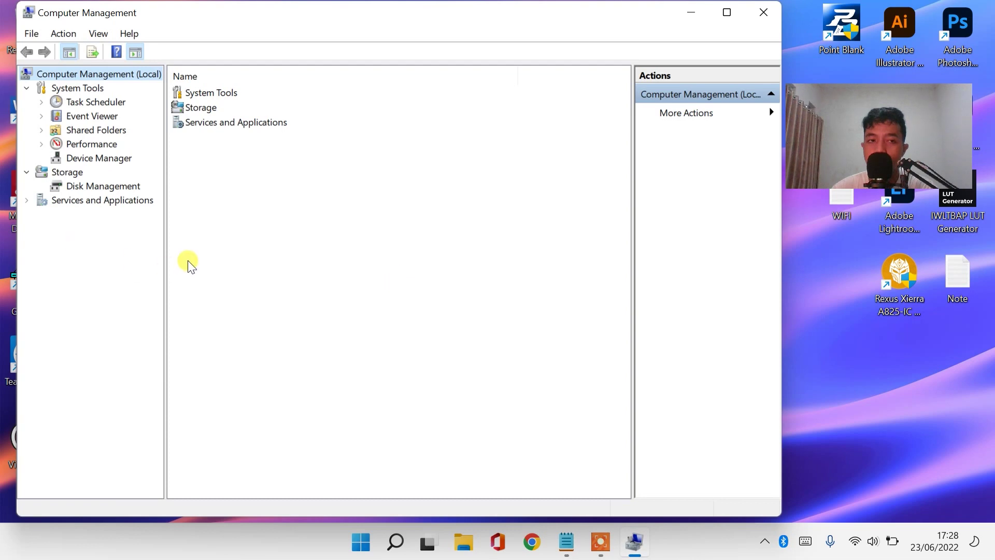
{"action": "left_click", "coordinate": [41, 117]}
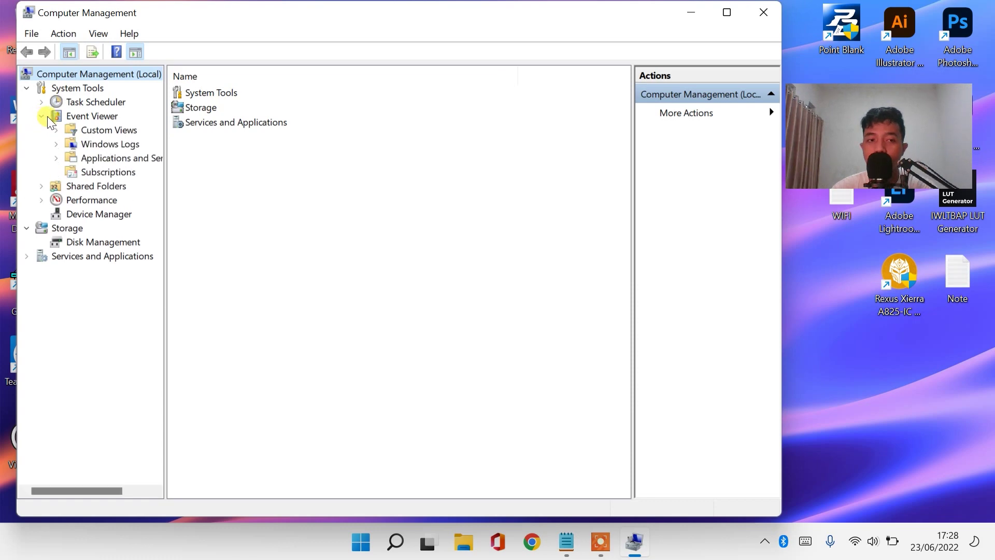
{"action": "left_click", "coordinate": [57, 144]}
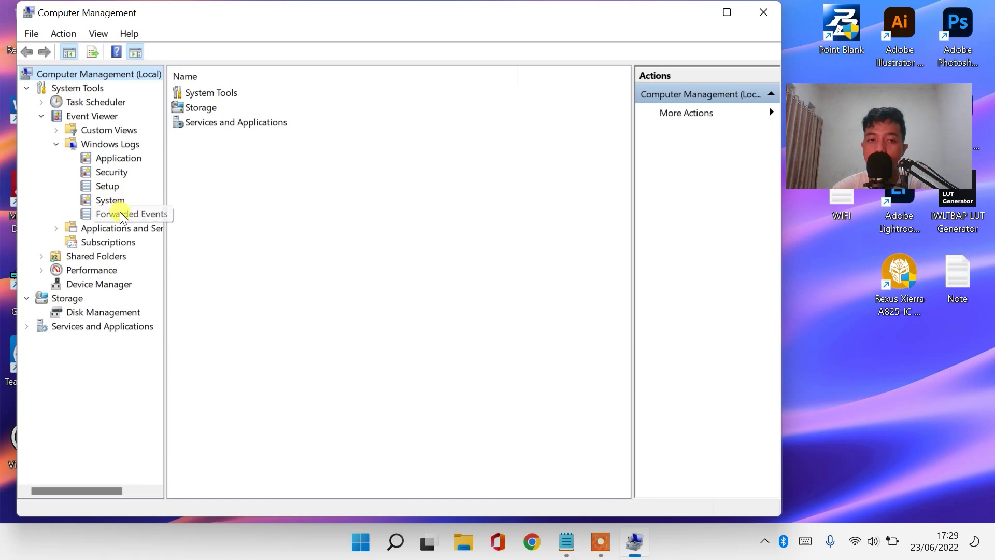
Clear the Application and Security logs under Windows Logs without saving their contents
{"action": "left_click", "coordinate": [119, 161]}
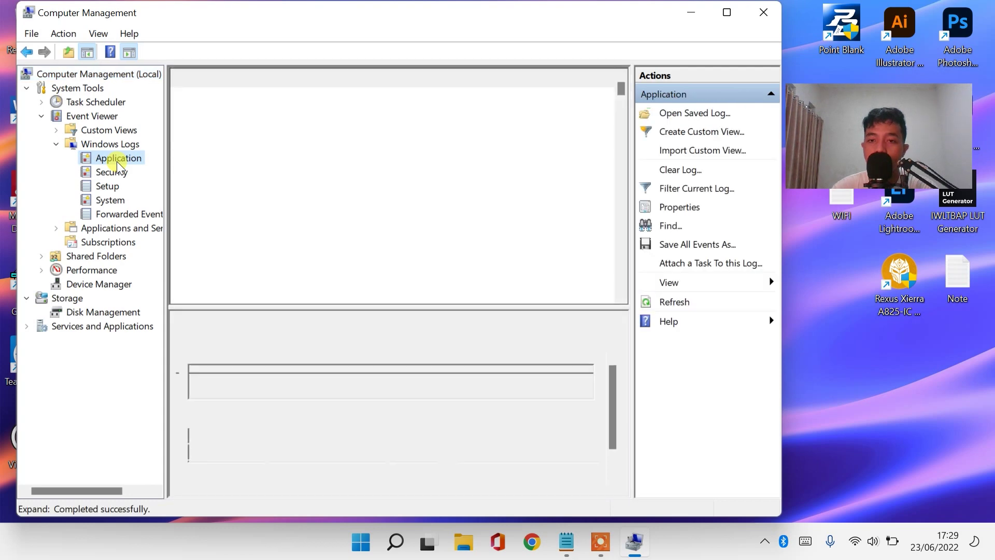
{"action": "left_click", "coordinate": [676, 171]}
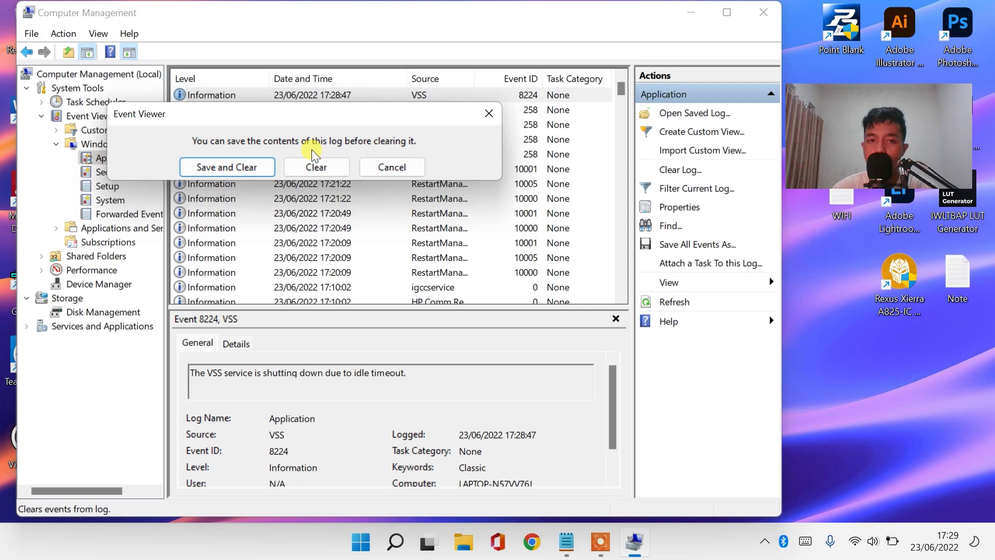
{"action": "left_click", "coordinate": [323, 167]}
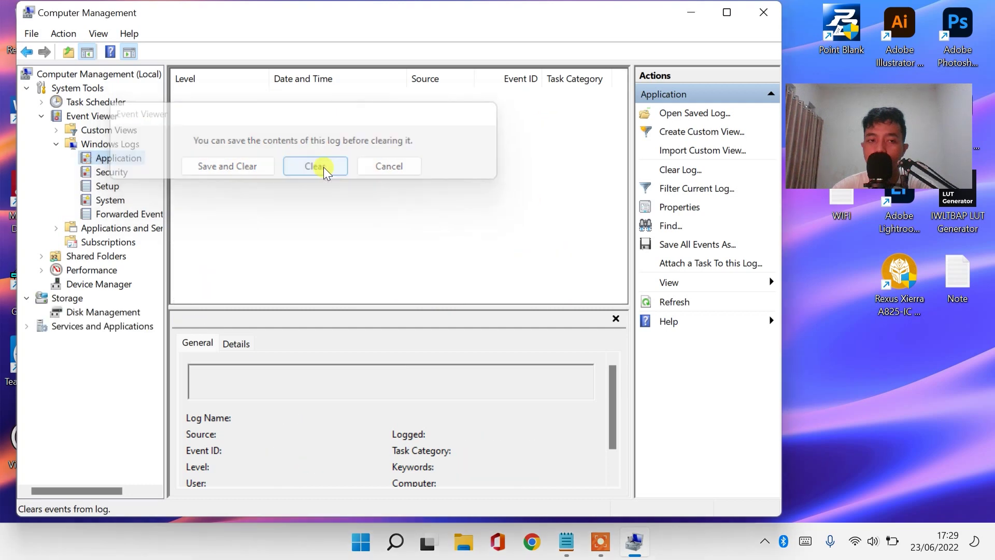
{"action": "left_click", "coordinate": [119, 174]}
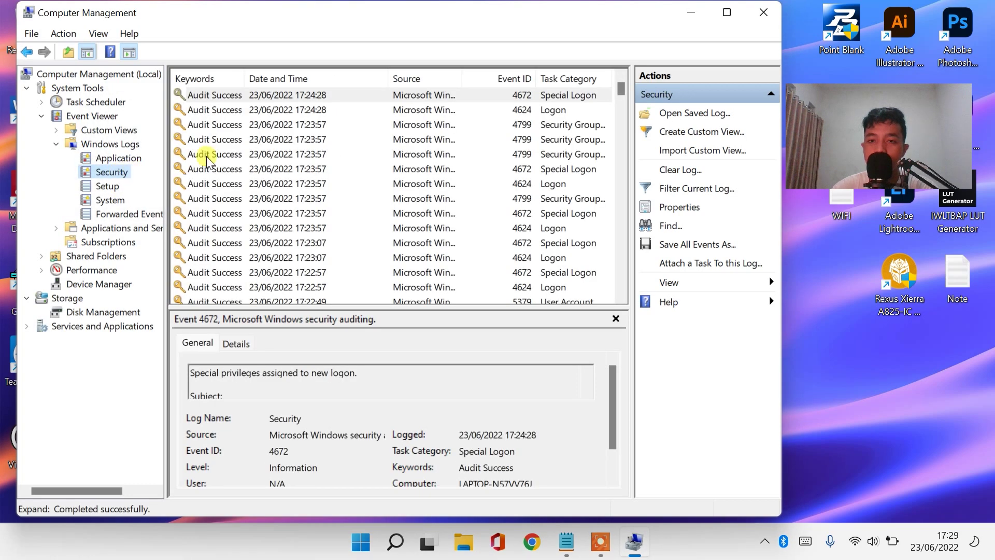
{"action": "left_click", "coordinate": [683, 170]}
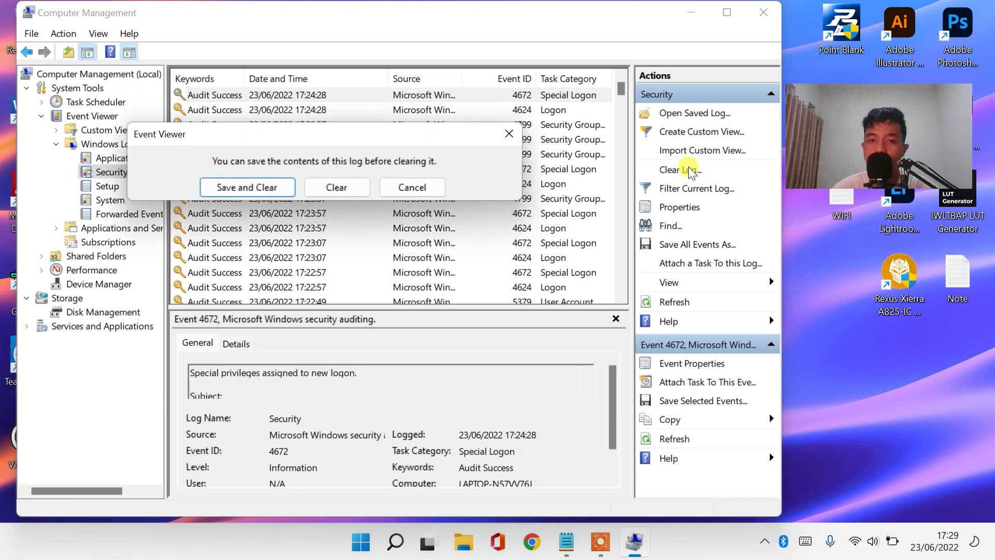
{"action": "left_click", "coordinate": [336, 188]}
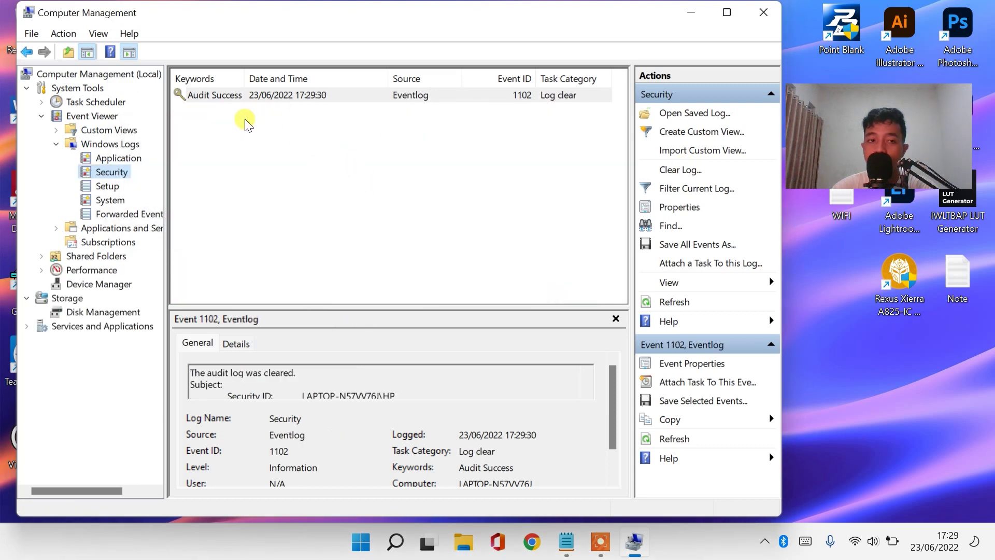
Clear the Setup and System logs under Windows Logs without saving their contents
{"action": "left_click", "coordinate": [110, 185]}
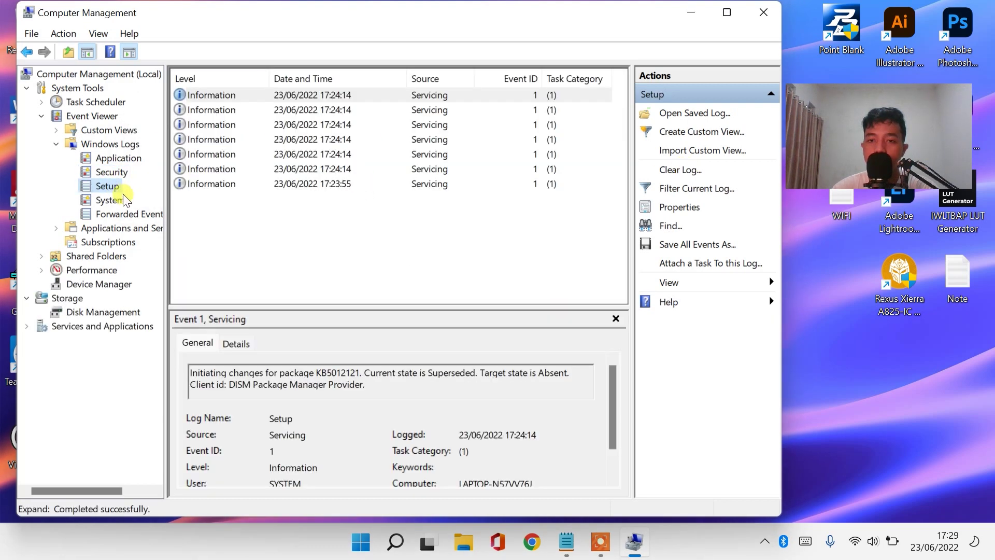
{"action": "left_click", "coordinate": [685, 171]}
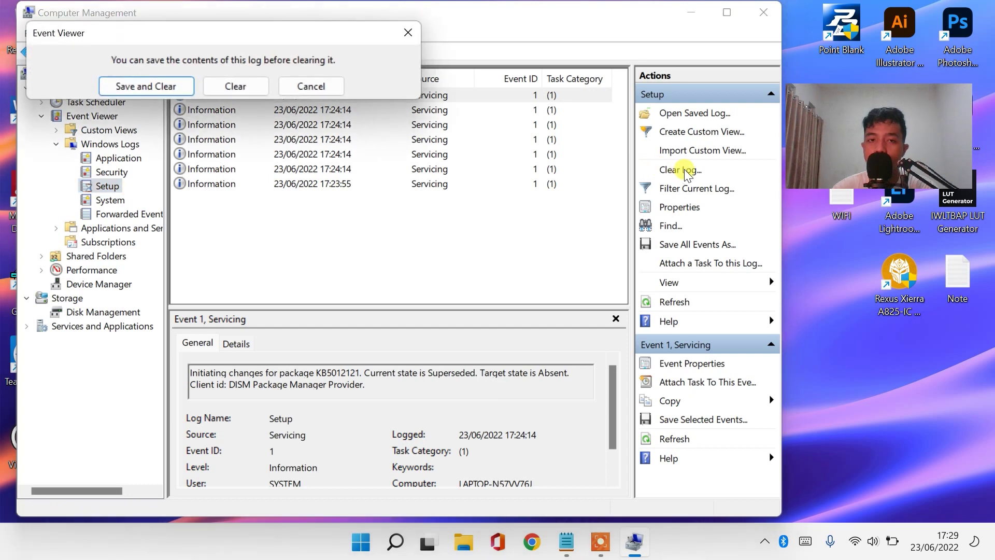
{"action": "left_click", "coordinate": [236, 86]}
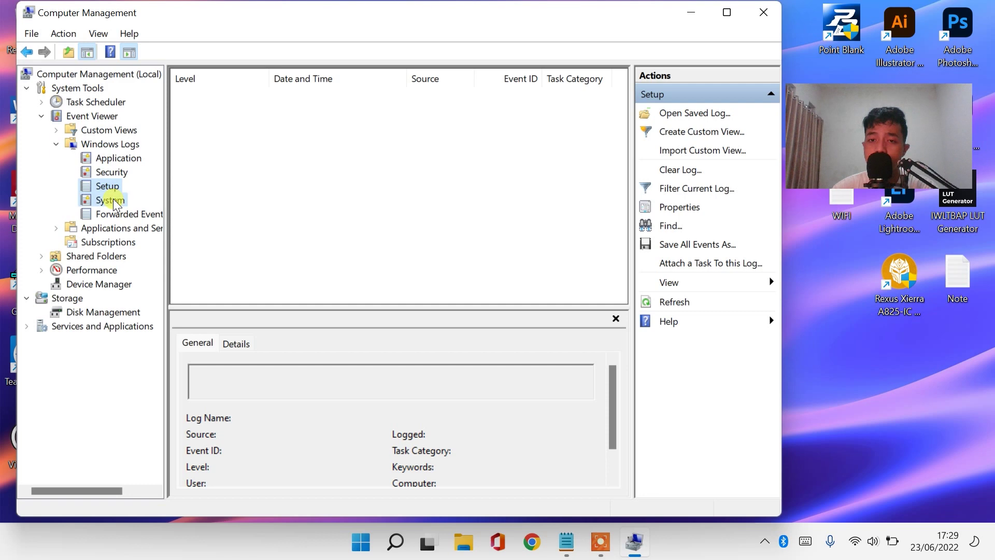
{"action": "left_click", "coordinate": [115, 202]}
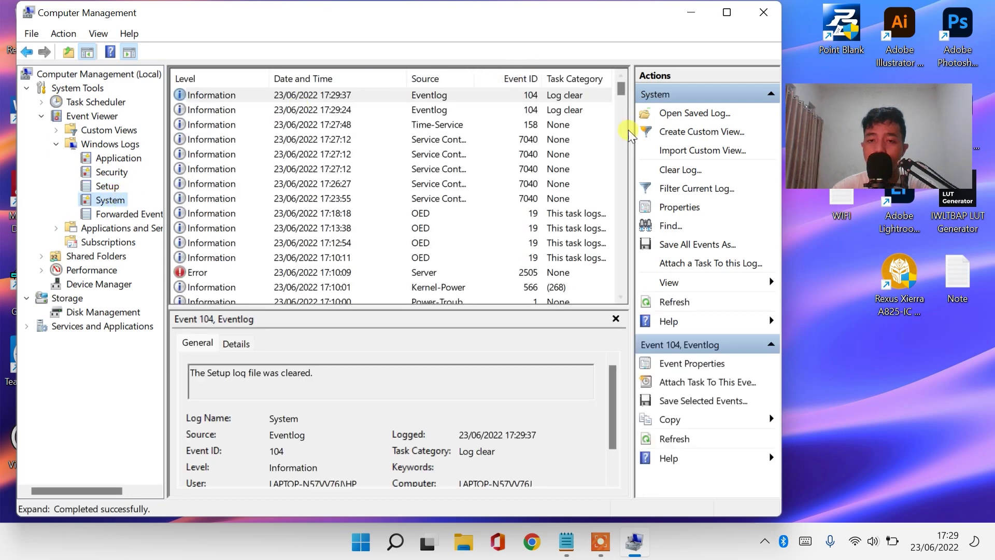
{"action": "left_click", "coordinate": [674, 170]}
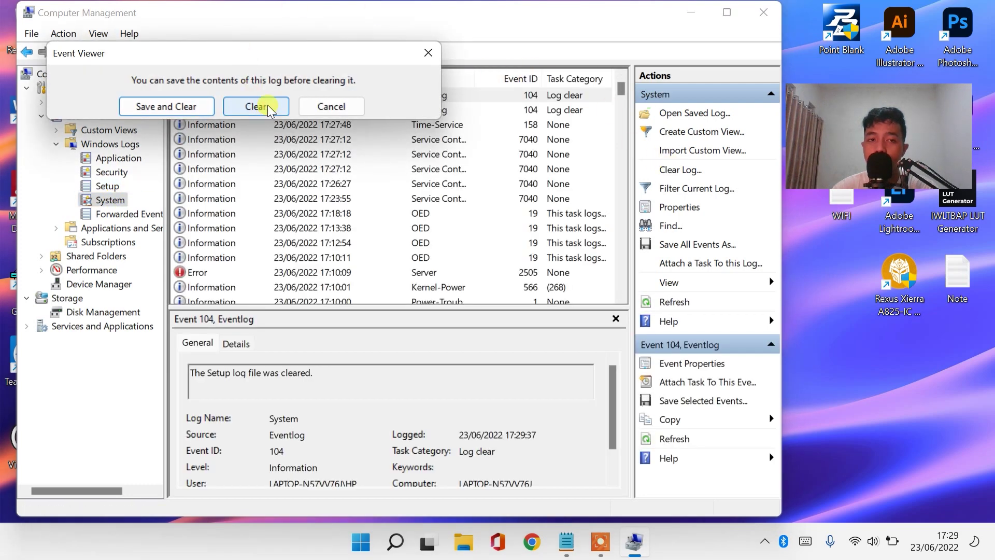
{"action": "left_click", "coordinate": [267, 106]}
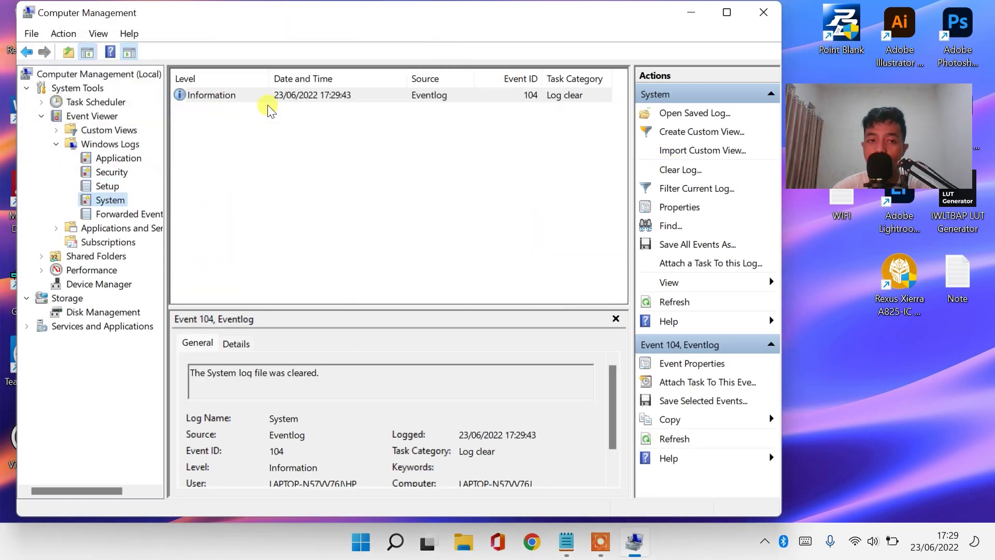
Clear the Forwarded Events log without saving its contents, and close Computer Management
{"action": "left_click", "coordinate": [126, 214]}
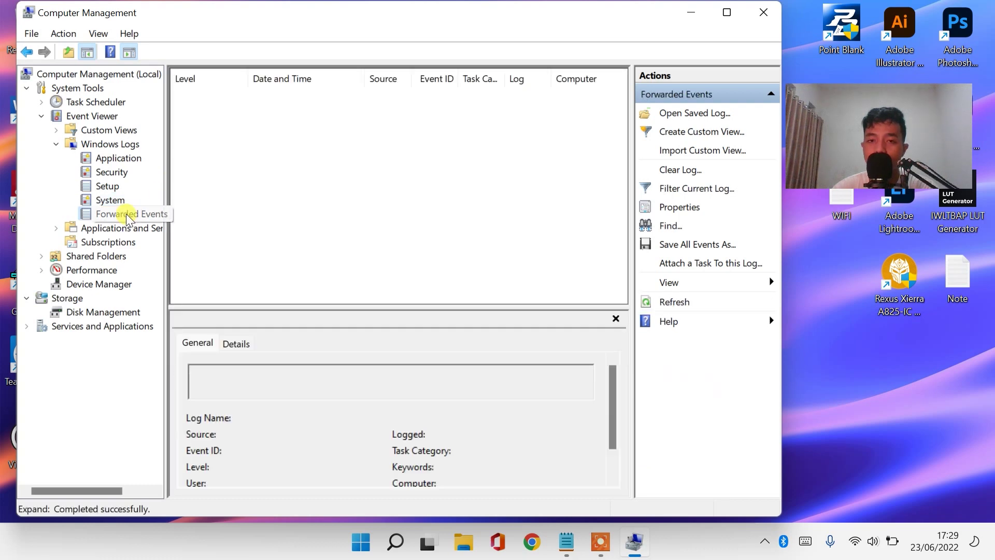
{"action": "left_click", "coordinate": [672, 170]}
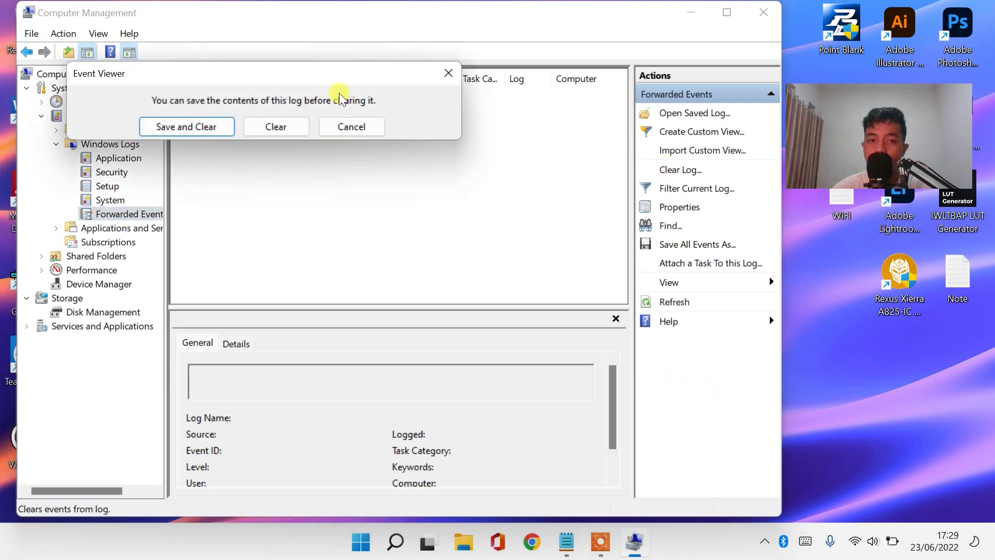
{"action": "left_click", "coordinate": [270, 126]}
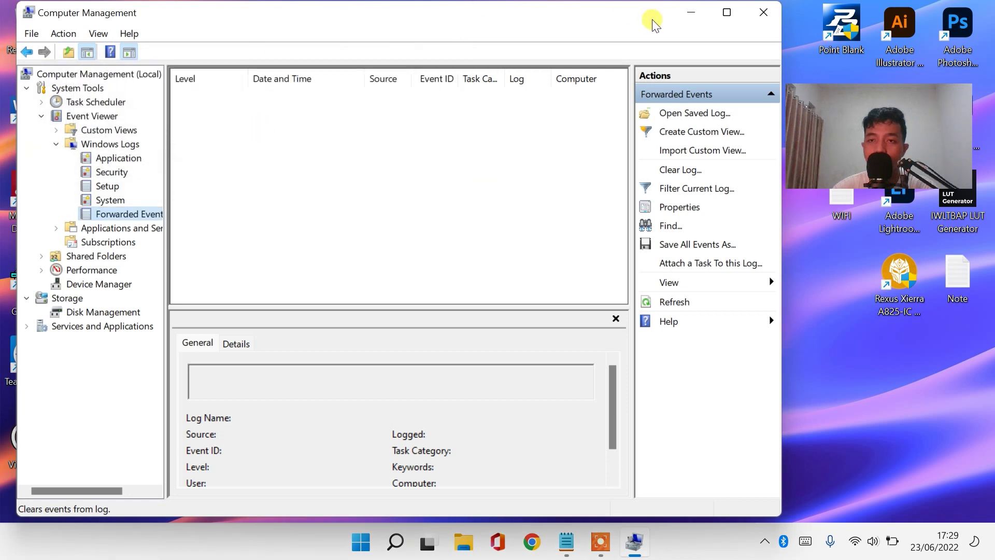
{"action": "left_click", "coordinate": [760, 11]}
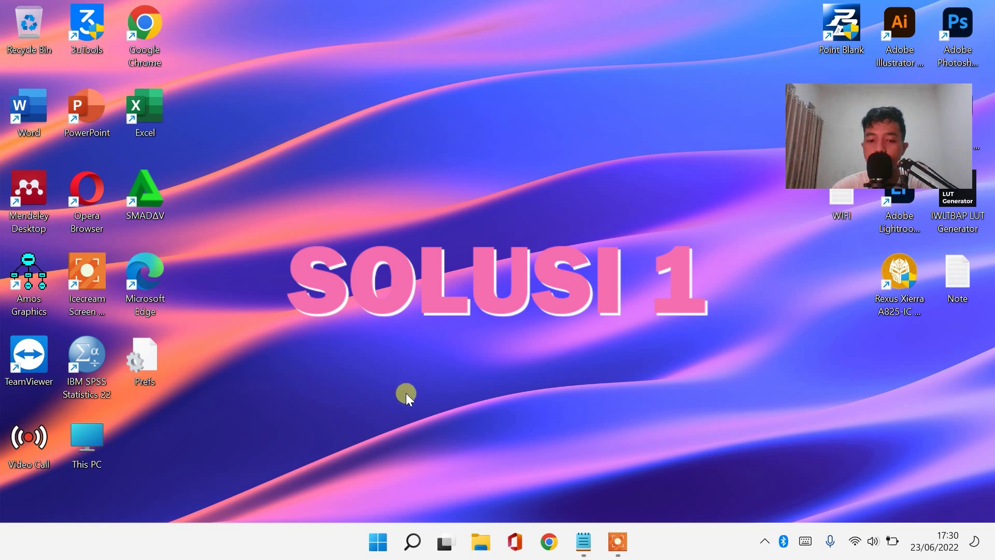
Open Control Panel through Windows search, keep it viewed by Category, and open the list of programs to uninstall
{"action": "left_click", "coordinate": [415, 551]}
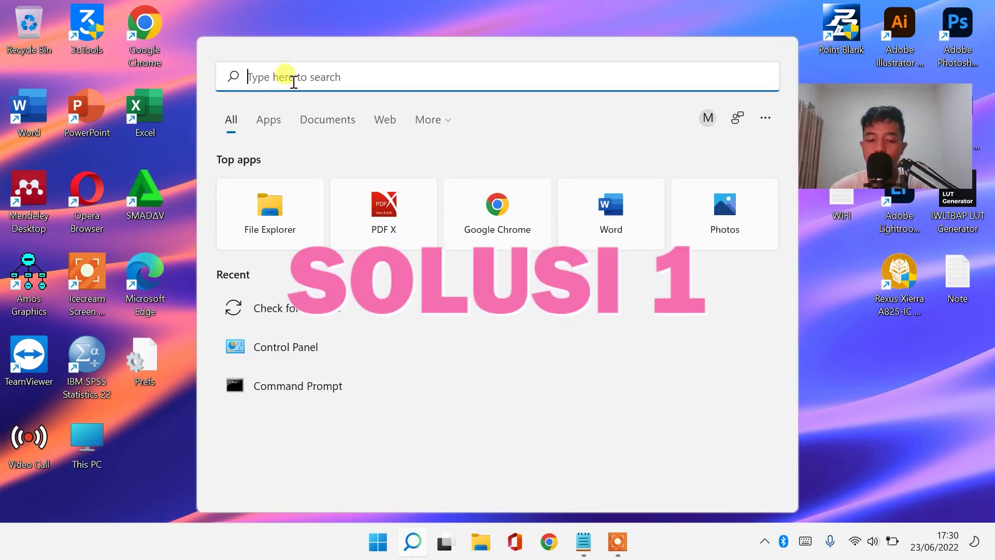
{"action": "type", "text": "co"}
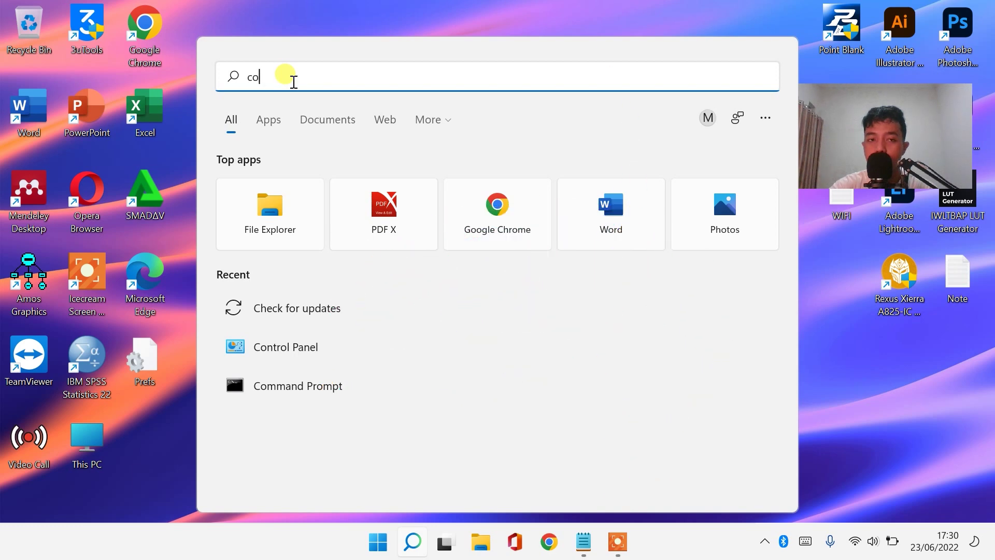
{"action": "type", "text": "n"}
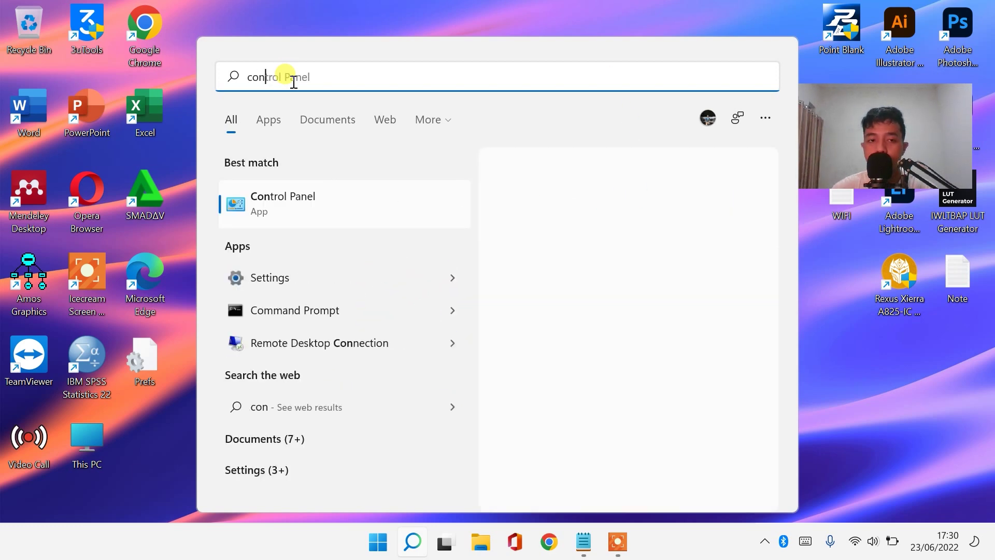
{"action": "left_click", "coordinate": [302, 218]}
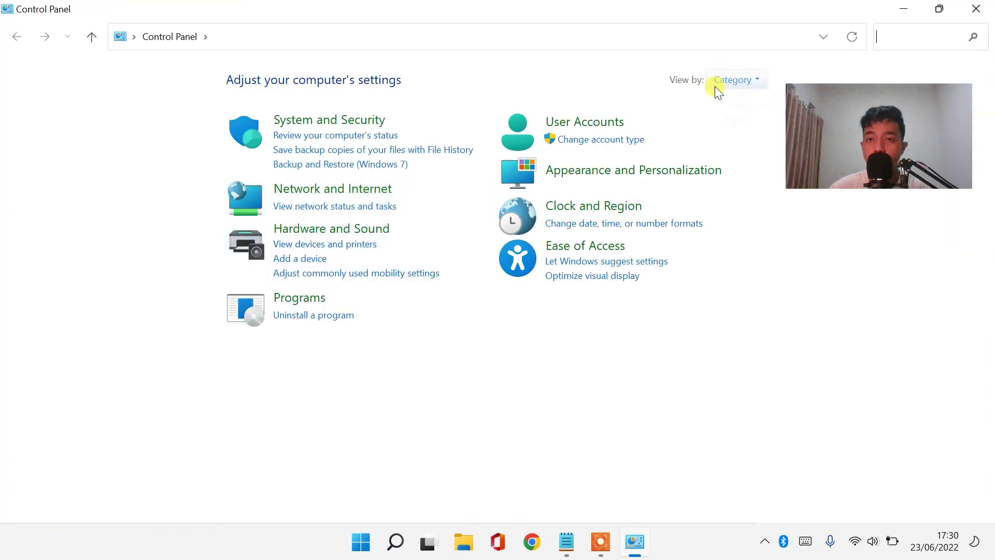
{"action": "left_click", "coordinate": [734, 78]}
{"action": "left_click", "coordinate": [723, 101]}
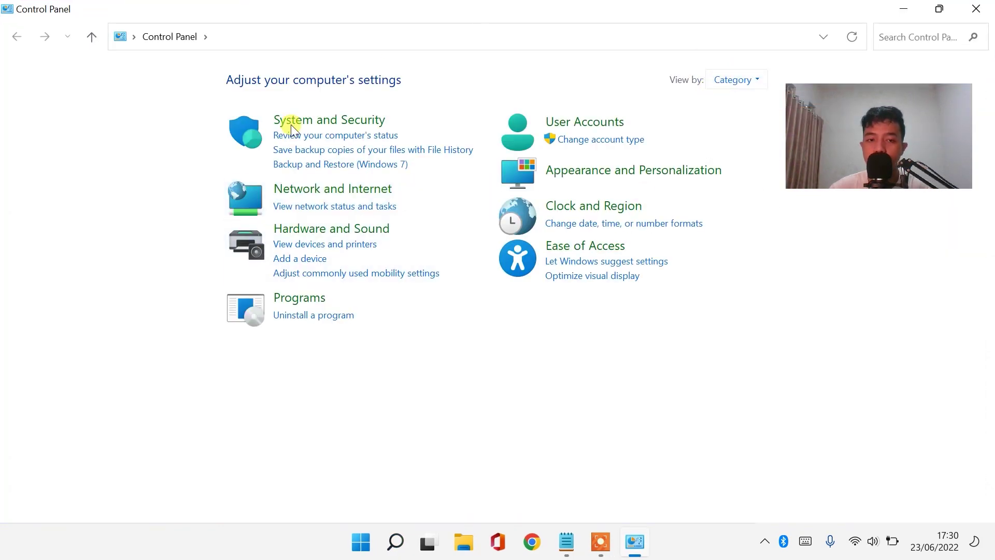
{"action": "left_click", "coordinate": [286, 321]}
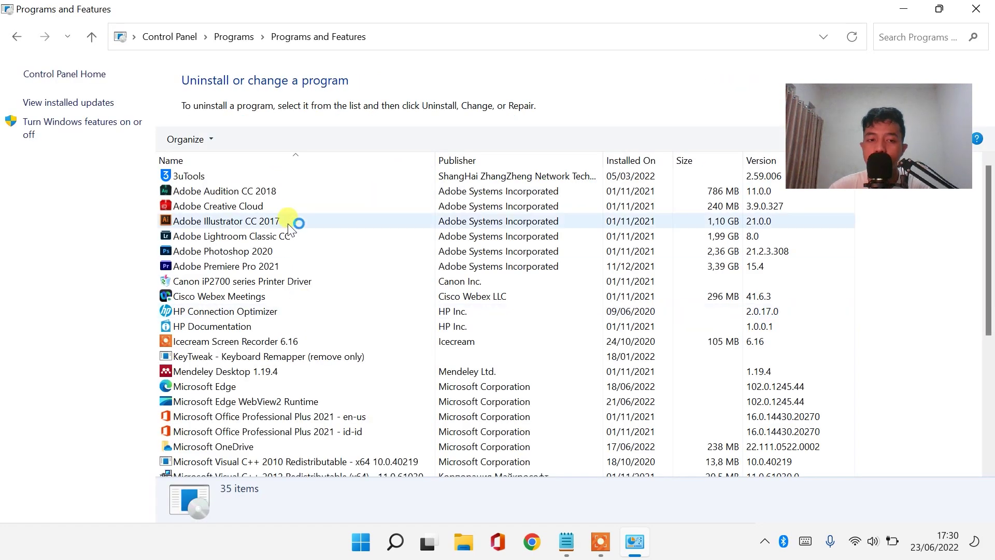
Uninstall TeamViewer from the installed programs with Remove settings left unticked, and close Programs and Features
{"action": "scroll", "coordinate": [295, 222], "scroll_direction": "down", "scroll_amount": 5}
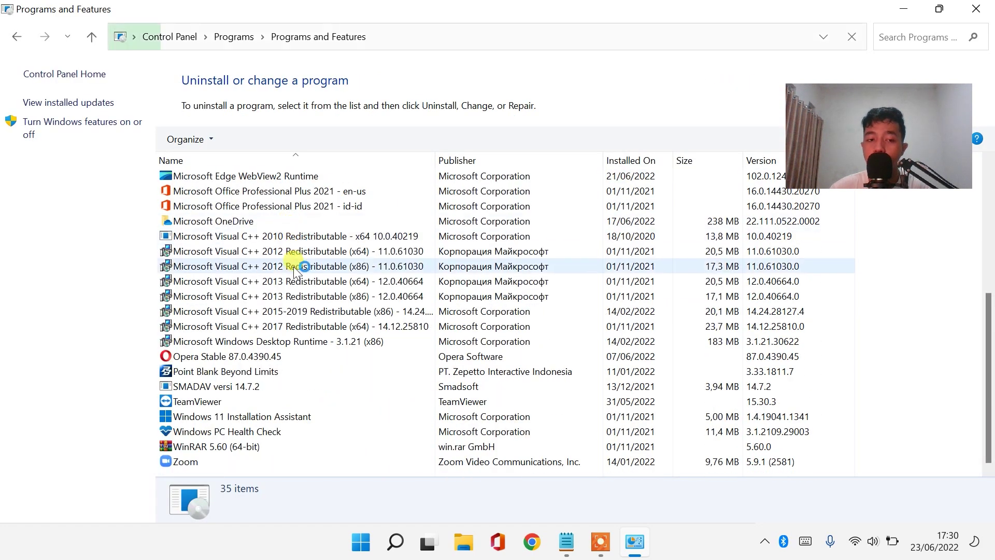
{"action": "scroll", "coordinate": [295, 269], "scroll_direction": "down", "scroll_amount": 3}
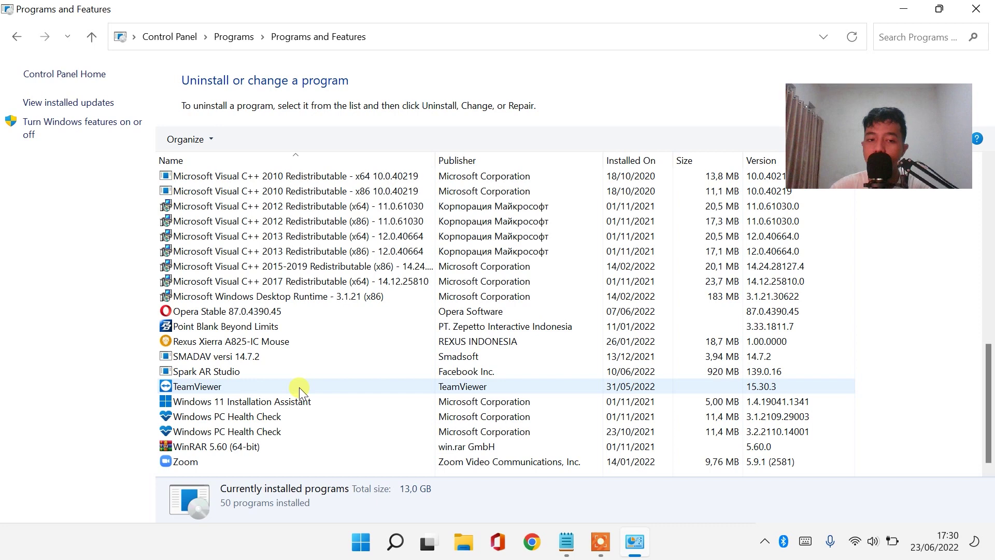
{"action": "scroll", "coordinate": [299, 387], "scroll_direction": "up", "scroll_amount": 10}
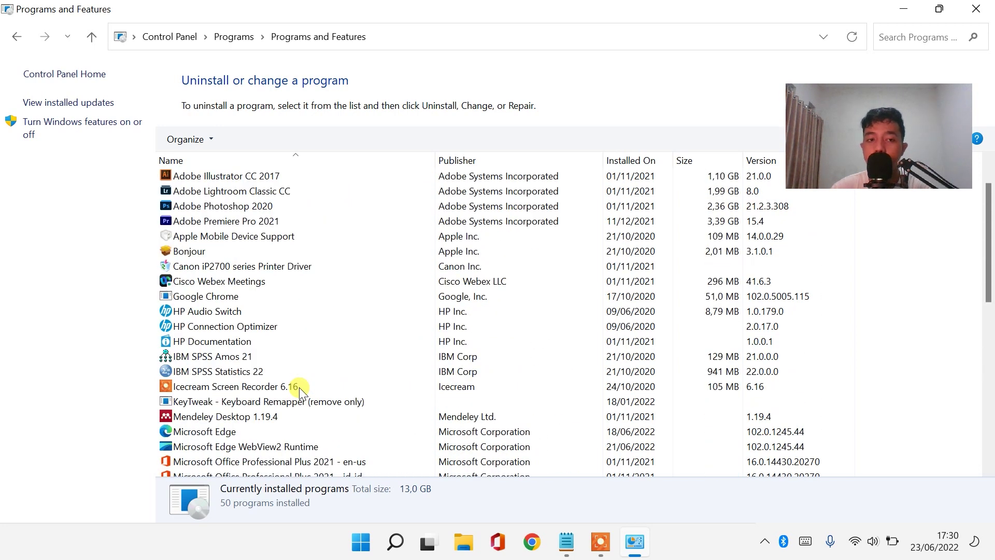
{"action": "scroll", "coordinate": [301, 390], "scroll_direction": "down", "scroll_amount": 10}
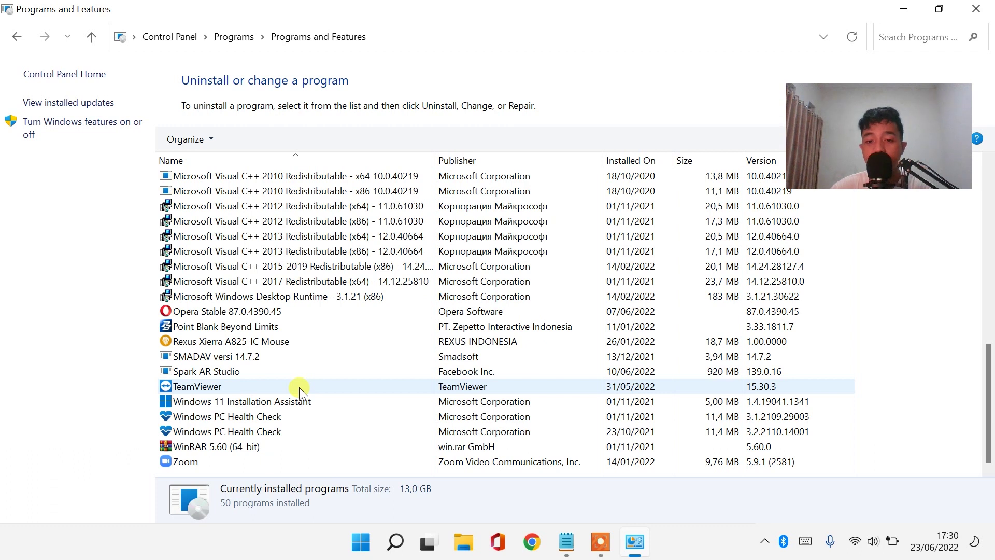
{"action": "right_click", "coordinate": [201, 387]}
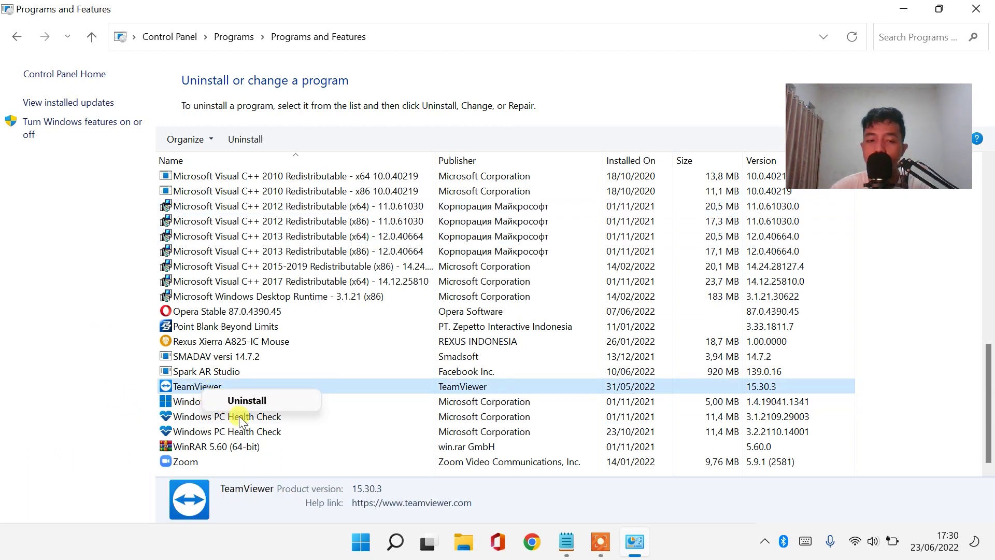
{"action": "left_click", "coordinate": [252, 400]}
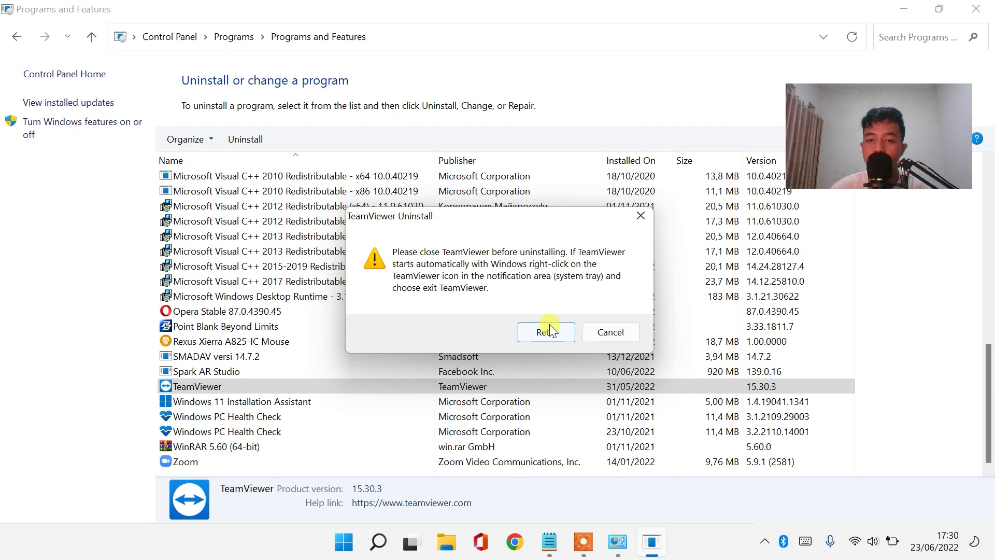
{"action": "left_click", "coordinate": [546, 332]}
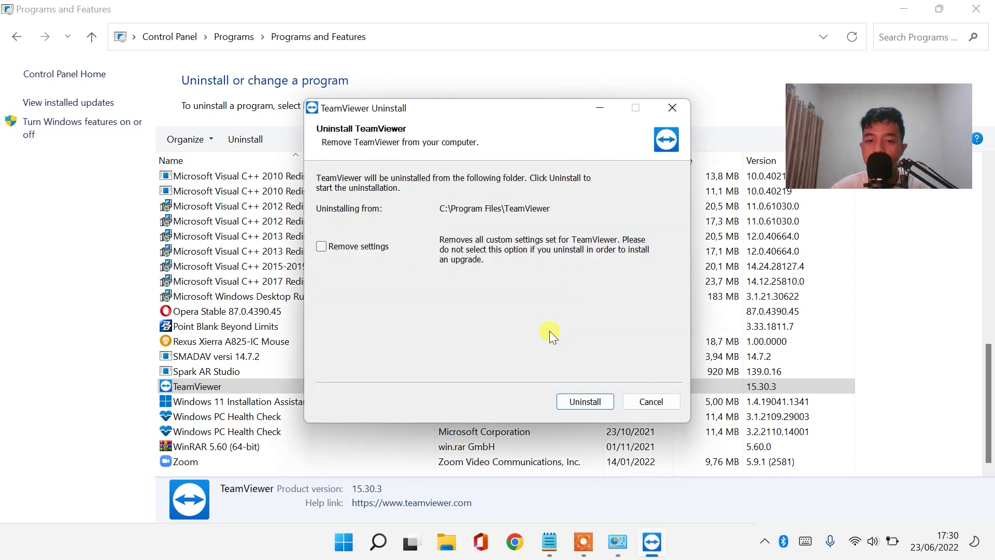
{"action": "left_click", "coordinate": [586, 403]}
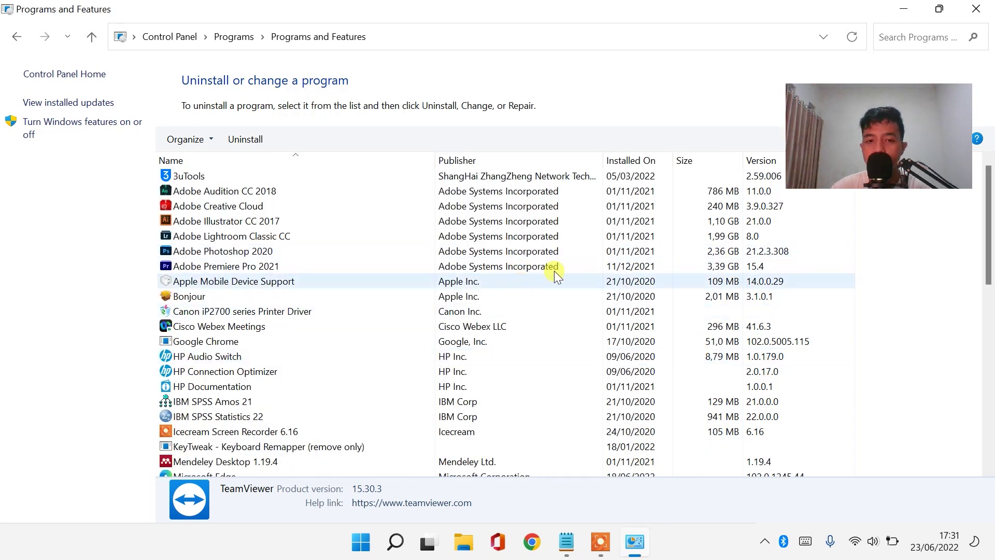
{"action": "left_click", "coordinate": [978, 8]}
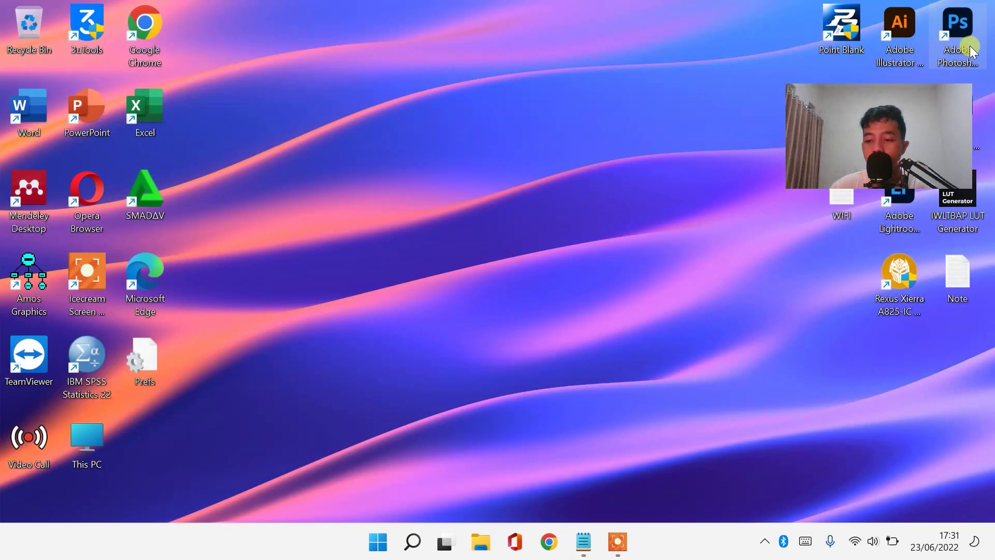